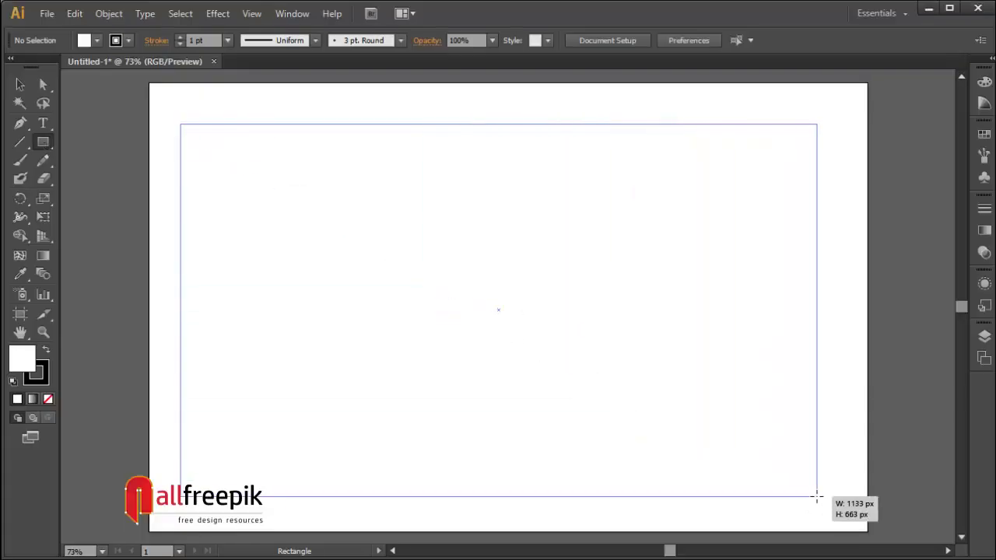
# - Remove the outline stroke from the new rectangle
pyautogui.click(20, 84)
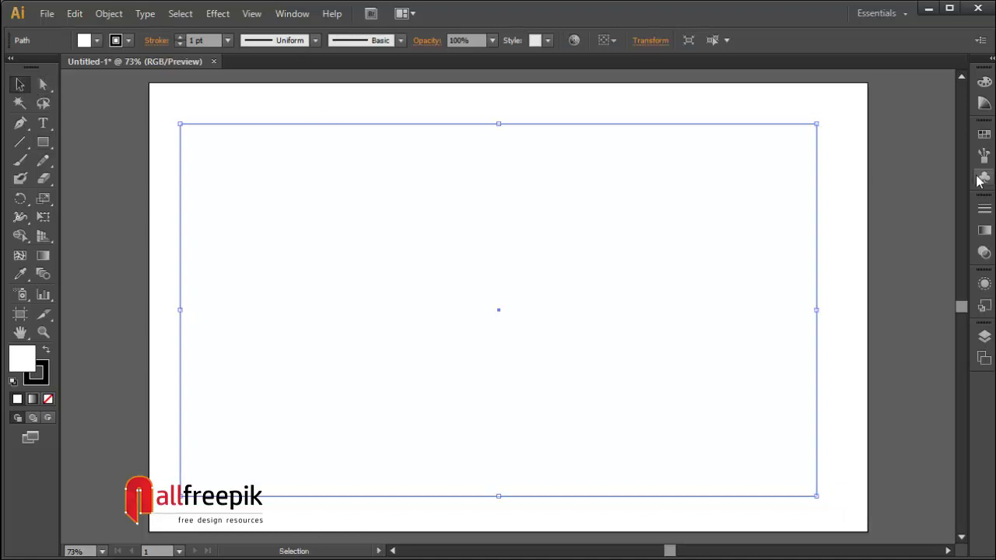
pyautogui.click(46, 372)
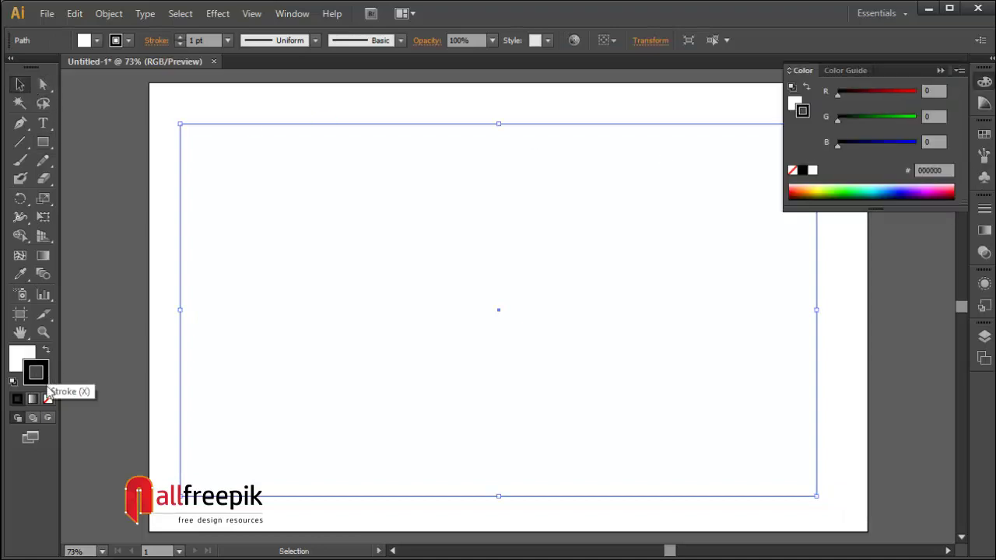
pyautogui.click(47, 399)
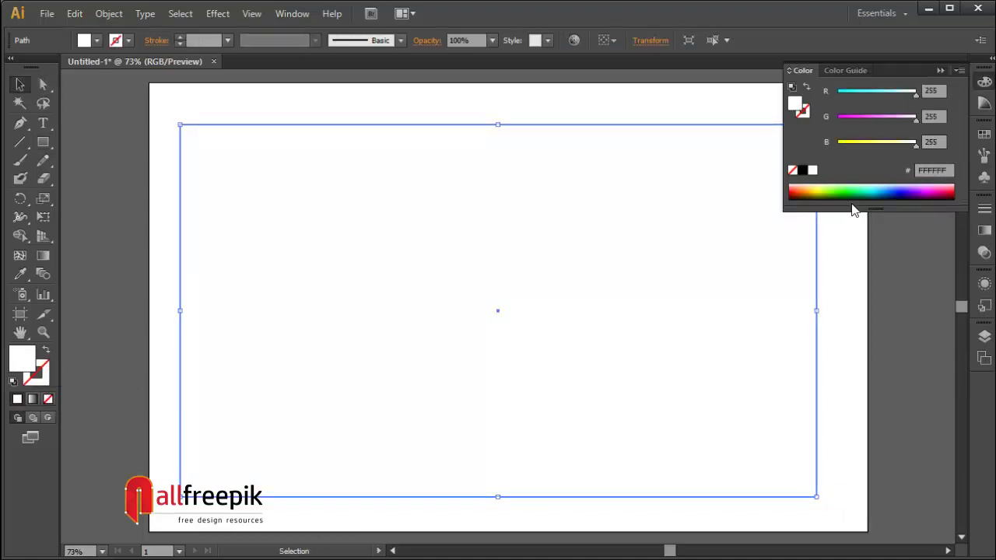
# - Set the rectangle's fill to dark charcoal grey 343337 (R 52, G 51, B 55)
pyautogui.click(960, 70)
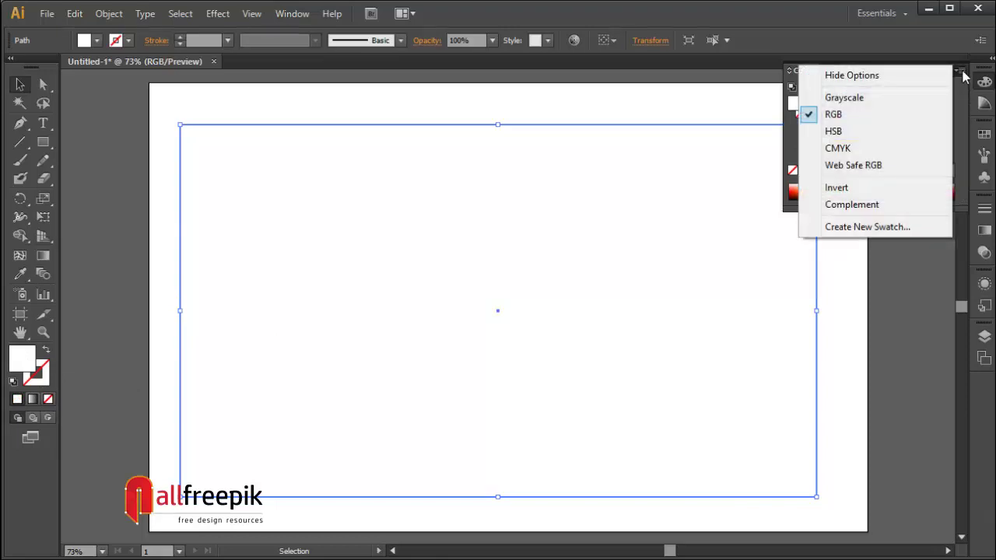
pyautogui.click(883, 149)
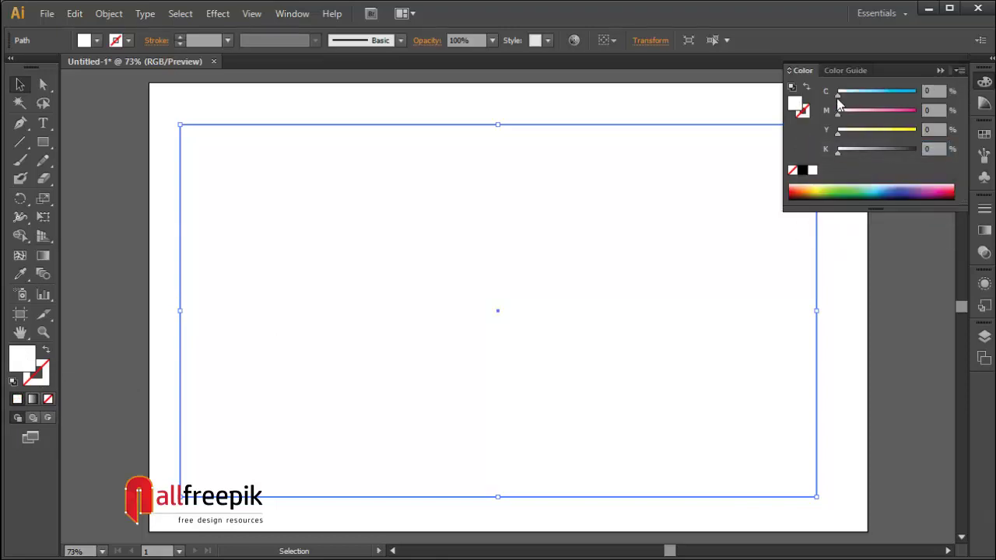
pyautogui.moveTo(837, 100); pyautogui.dragTo(900, 134)
pyautogui.moveTo(839, 153); pyautogui.dragTo(888, 153)
pyautogui.moveTo(898, 95); pyautogui.dragTo(891, 98)
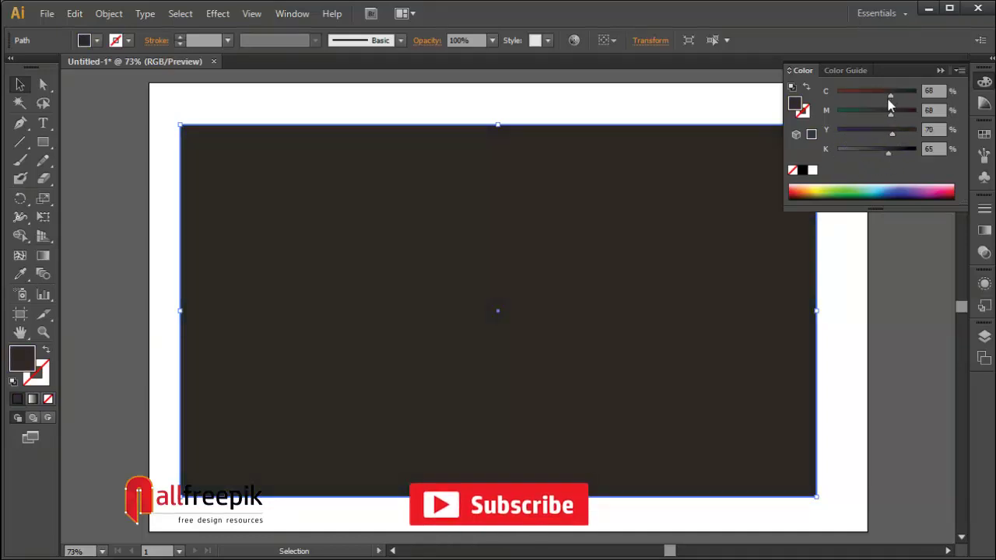
pyautogui.click(959, 70)
pyautogui.click(833, 114)
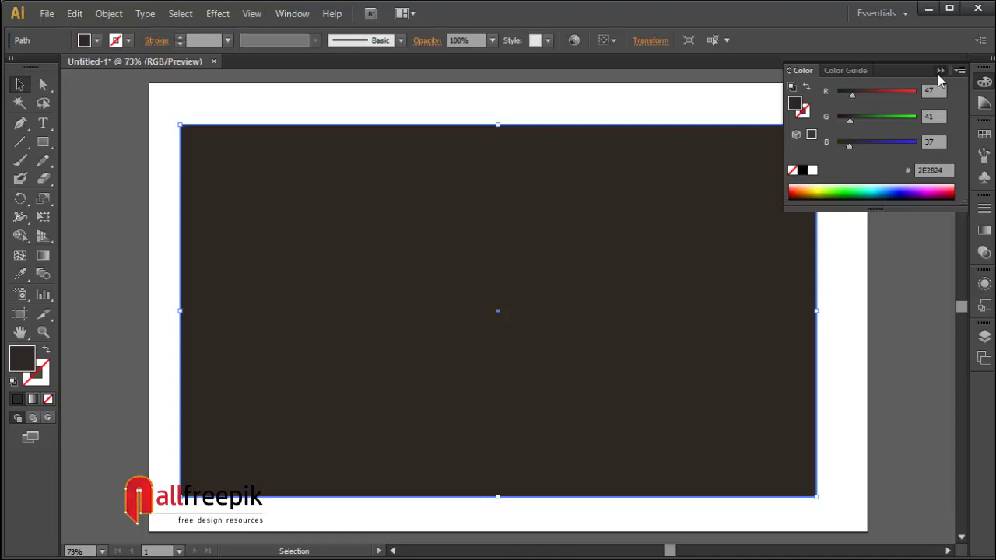
pyautogui.moveTo(851, 97); pyautogui.dragTo(854, 146)
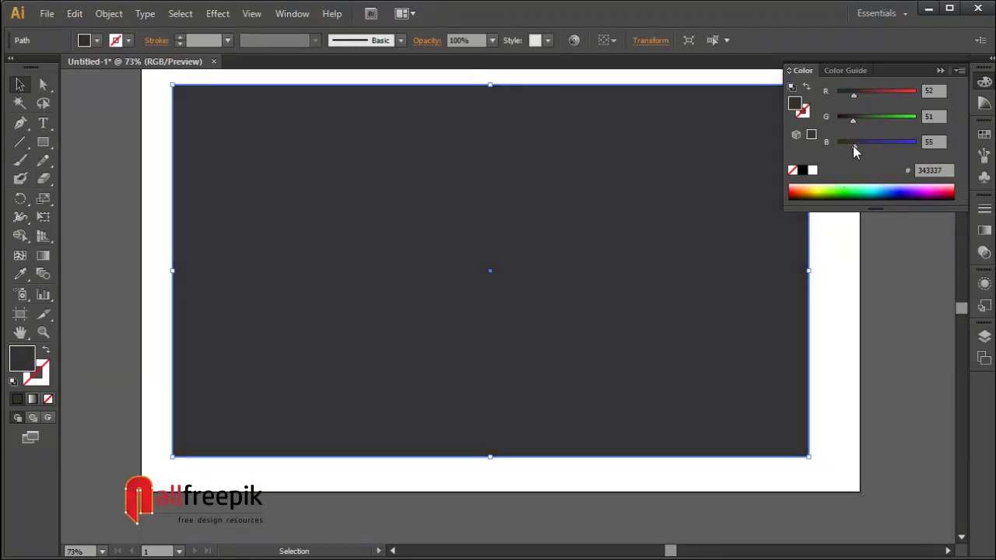
# - Draw a second large rectangle over the dark one across the artboard
pyautogui.click(860, 288)
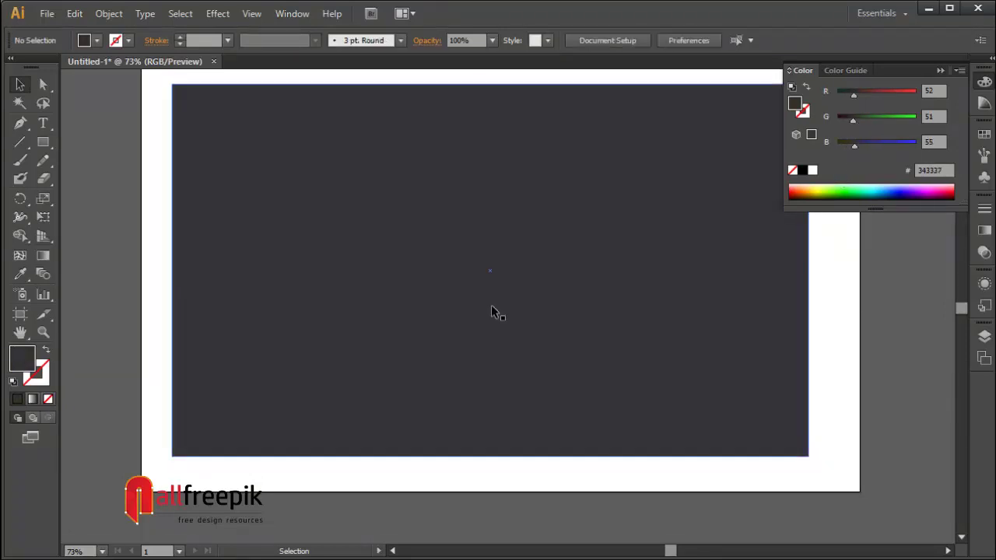
pyautogui.press('space')
pyautogui.moveTo(501, 290); pyautogui.dragTo(514, 293)
pyautogui.moveTo(861, 362); pyautogui.dragTo(829, 366)
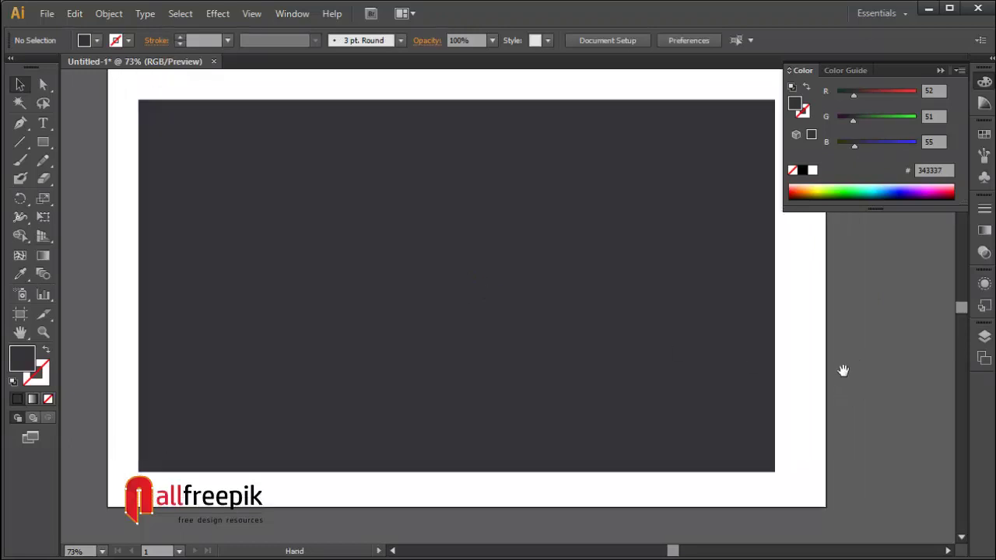
pyautogui.click(42, 142)
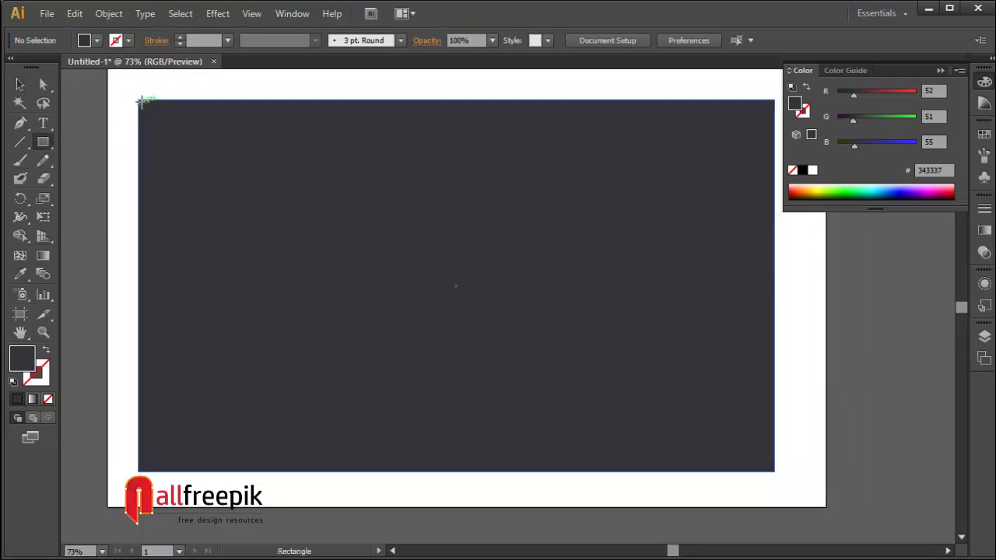
pyautogui.moveTo(143, 112); pyautogui.dragTo(774, 474)
# - Fill the new rectangle with a linear gradient whose left end is dark blue
pyautogui.click(20, 84)
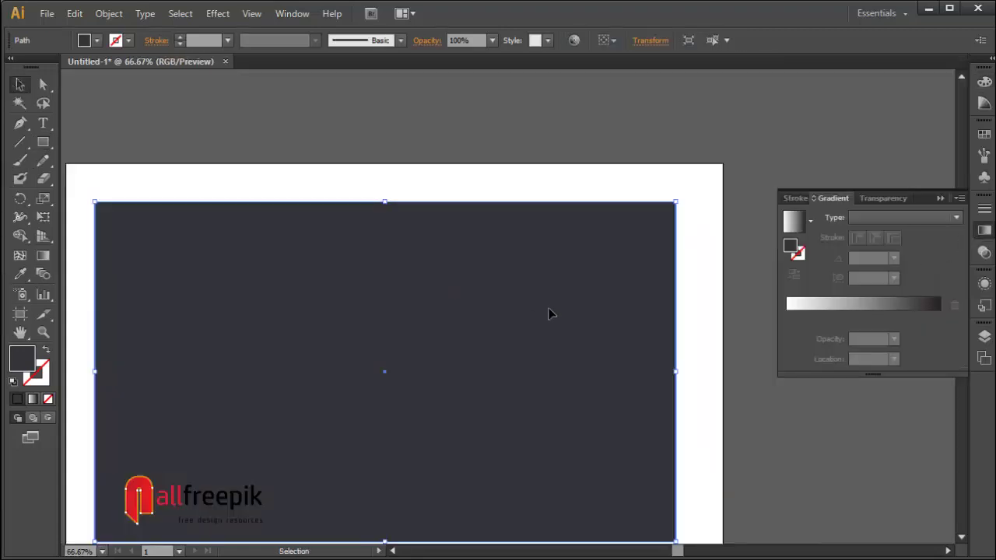
pyautogui.moveTo(547, 307); pyautogui.dragTo(557, 274)
pyautogui.click(862, 307)
pyautogui.doubleClick(786, 317)
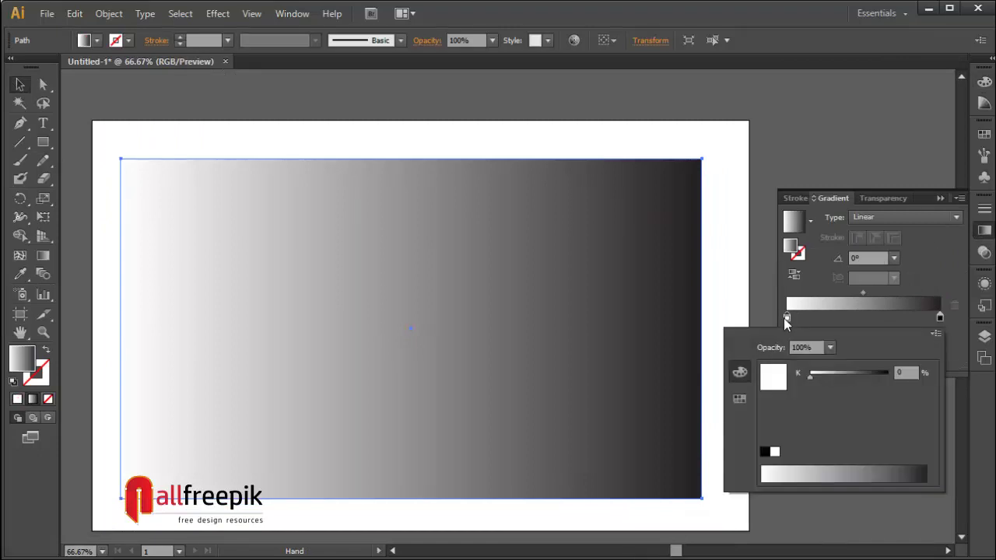
pyautogui.click(745, 402)
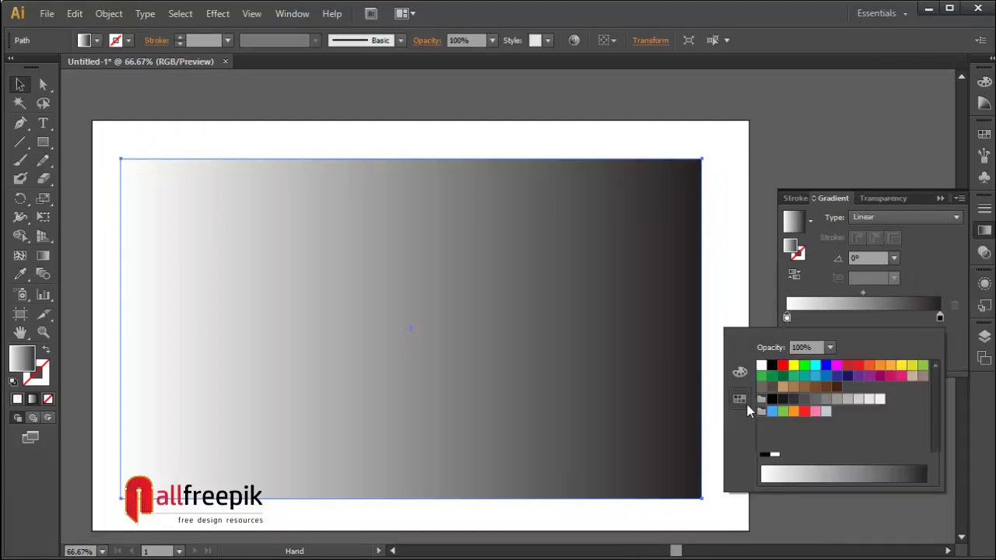
pyautogui.click(840, 377)
# - Add light-blue and bright cyan stops to the gradient, widening the blue blend
pyautogui.doubleClick(827, 318)
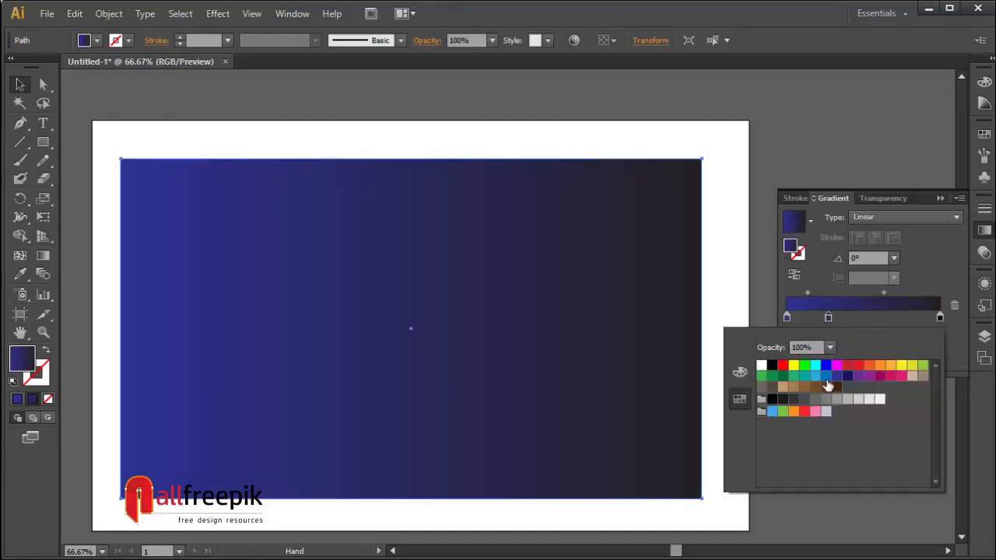
pyautogui.click(814, 377)
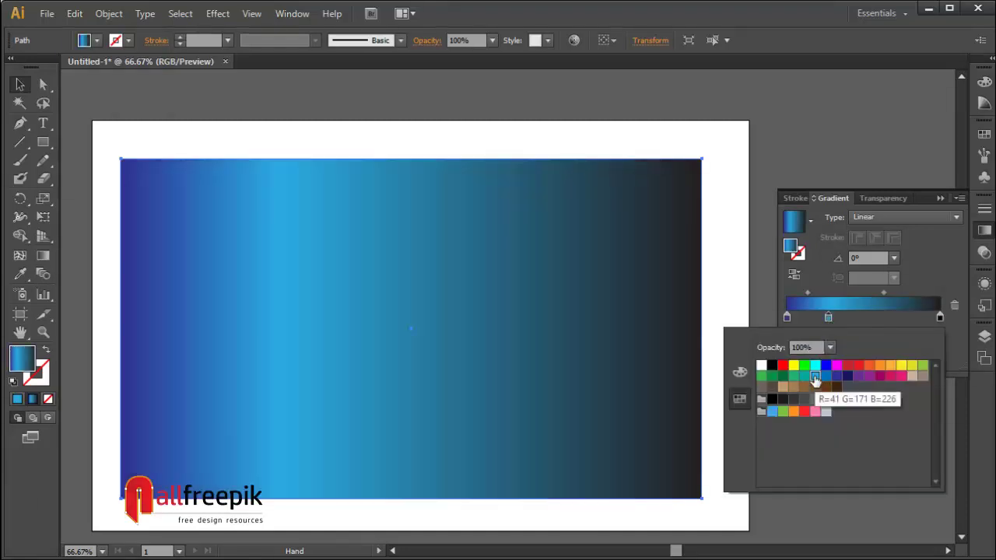
pyautogui.click(851, 318)
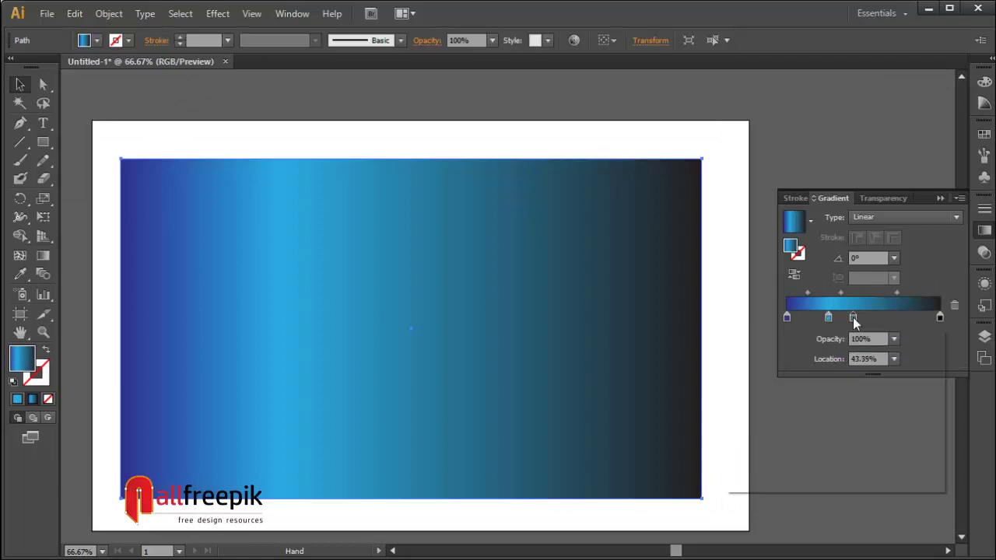
pyautogui.doubleClick(853, 318)
pyautogui.click(814, 366)
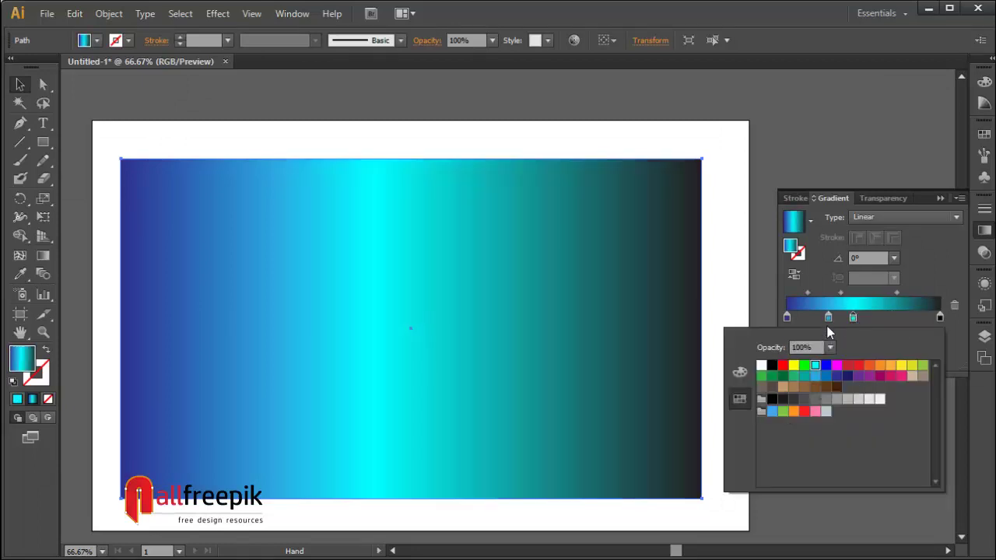
pyautogui.click(828, 319)
pyautogui.moveTo(829, 319); pyautogui.dragTo(818, 319)
# - Add yellow and orange gradient stops and make the right end red
pyautogui.click(891, 319)
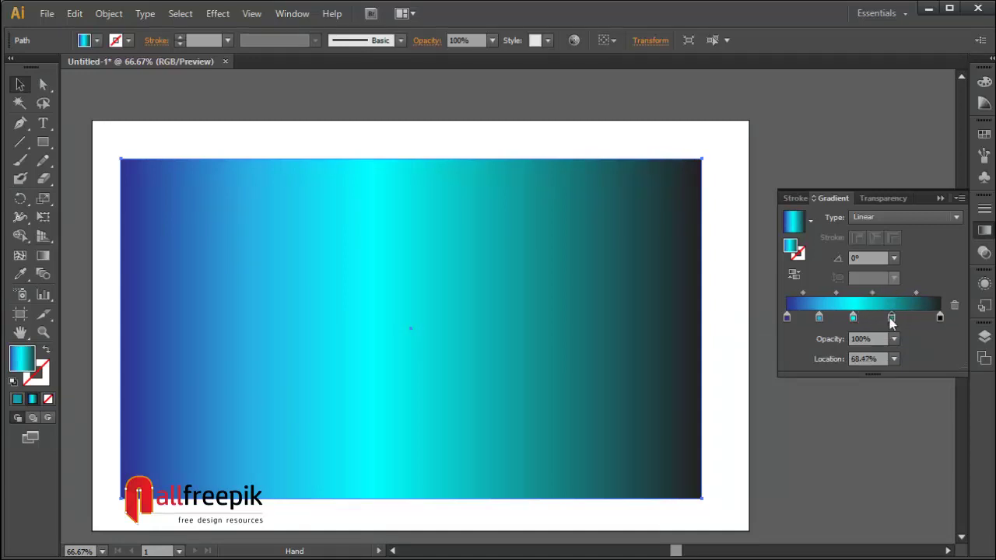
pyautogui.moveTo(892, 322); pyautogui.dragTo(886, 319)
pyautogui.doubleClick(885, 318)
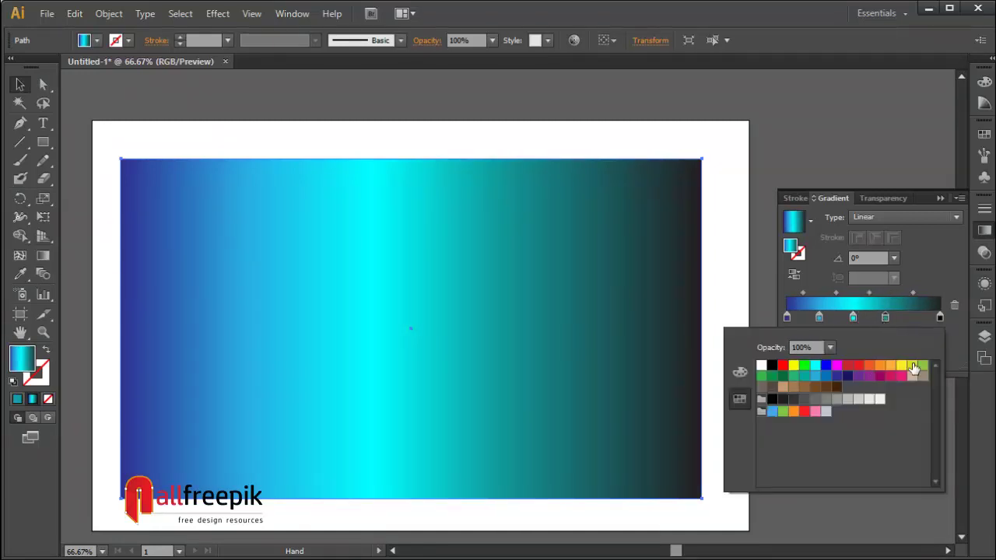
pyautogui.click(913, 366)
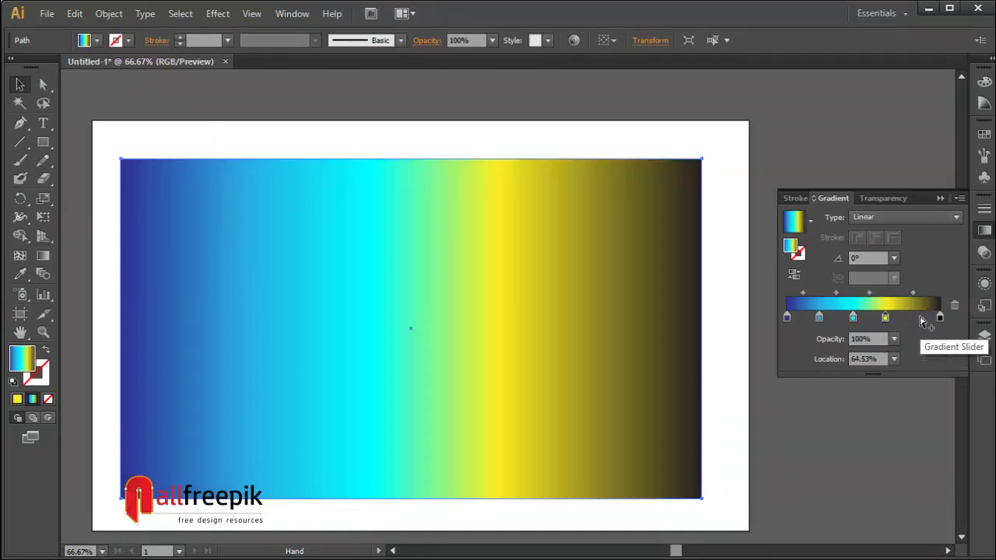
pyautogui.doubleClick(919, 318)
pyautogui.click(869, 367)
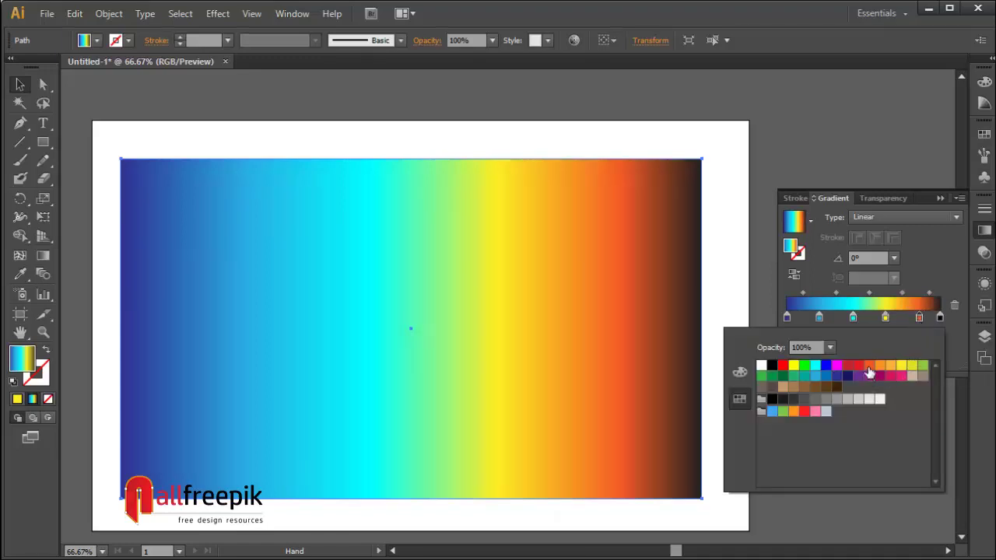
pyautogui.doubleClick(940, 318)
pyautogui.click(848, 366)
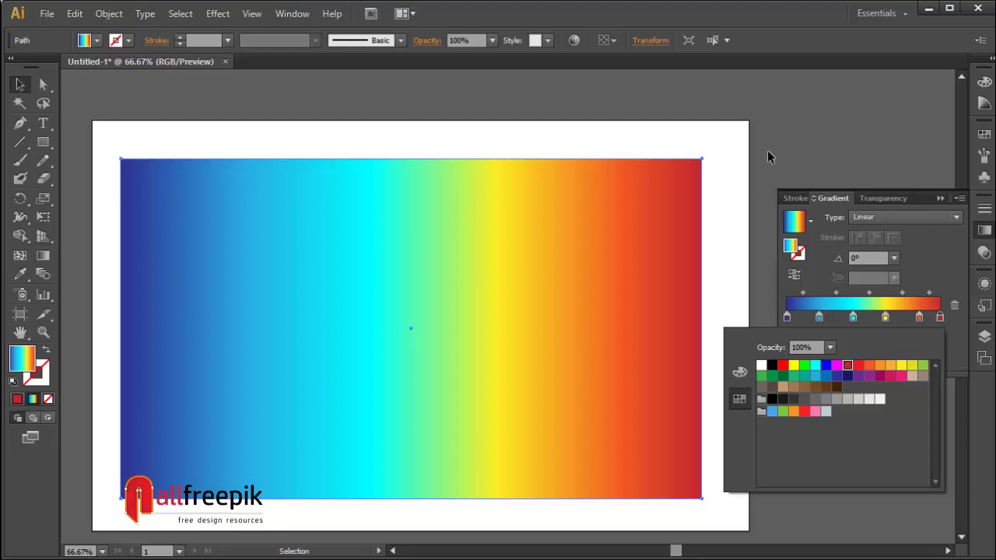
# - Set the gradient angle to 45°
pyautogui.click(840, 261)
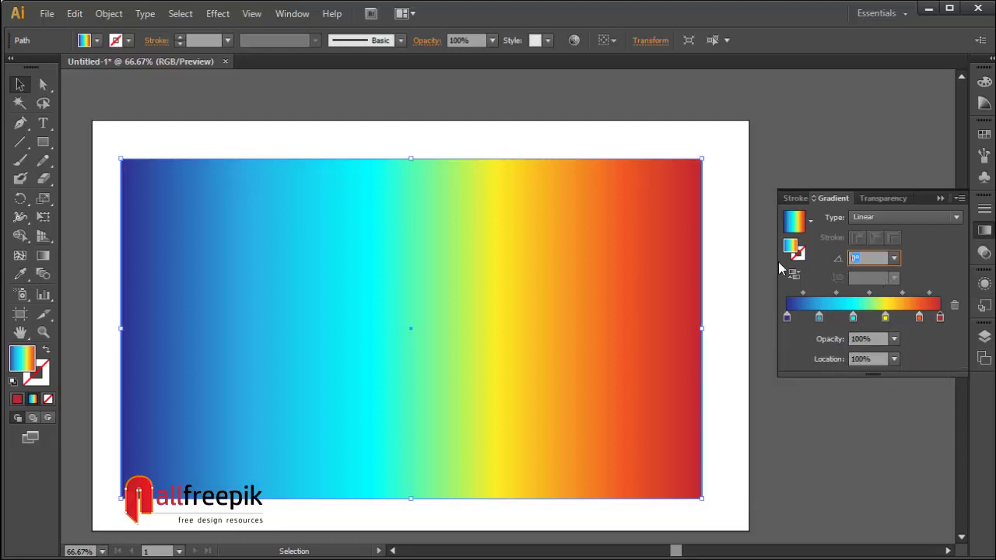
pyautogui.write('45')
pyautogui.press('Return')
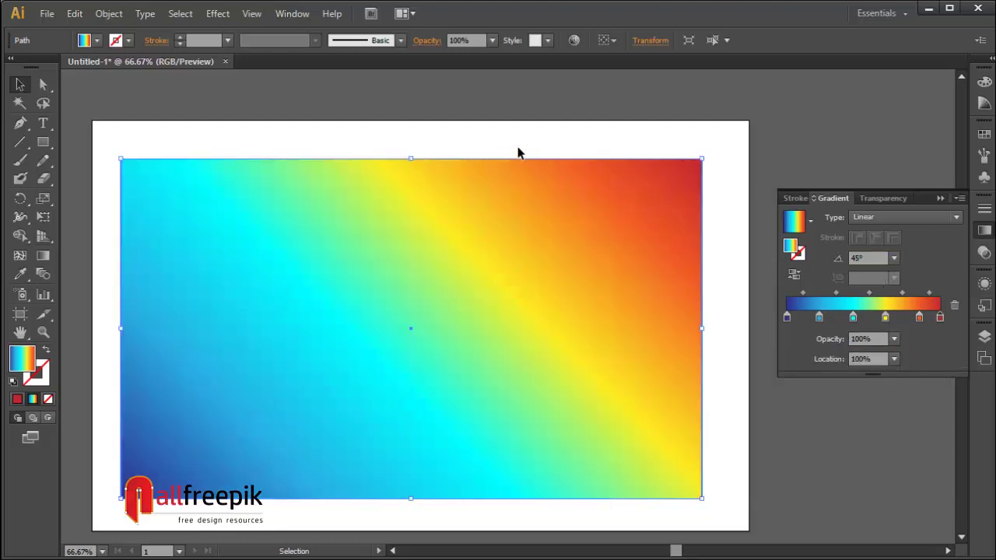
pyautogui.click(518, 146)
pyautogui.click(518, 264)
# - Set the gradient rectangle to Color blend mode at 80% opacity
pyautogui.moveTo(571, 282); pyautogui.dragTo(561, 278)
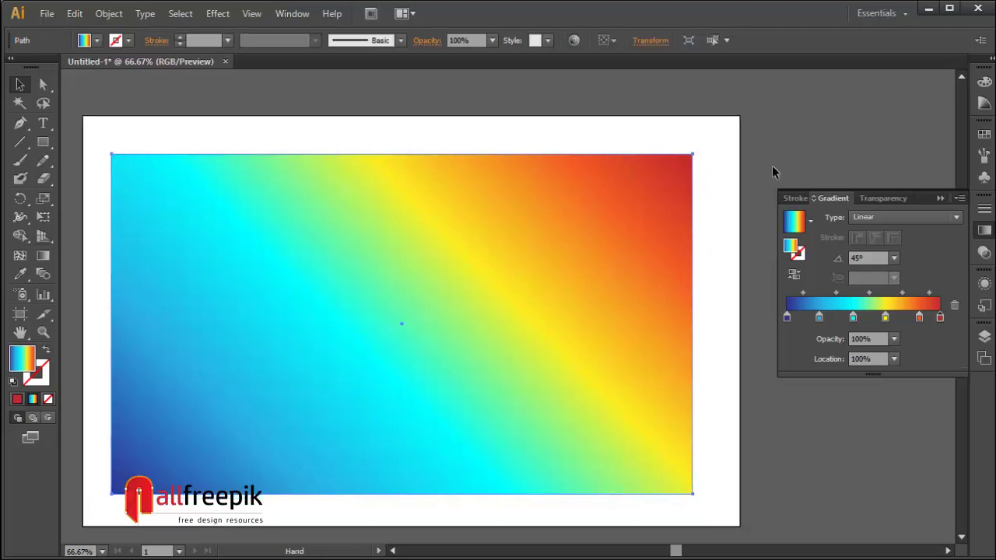
pyautogui.click(981, 257)
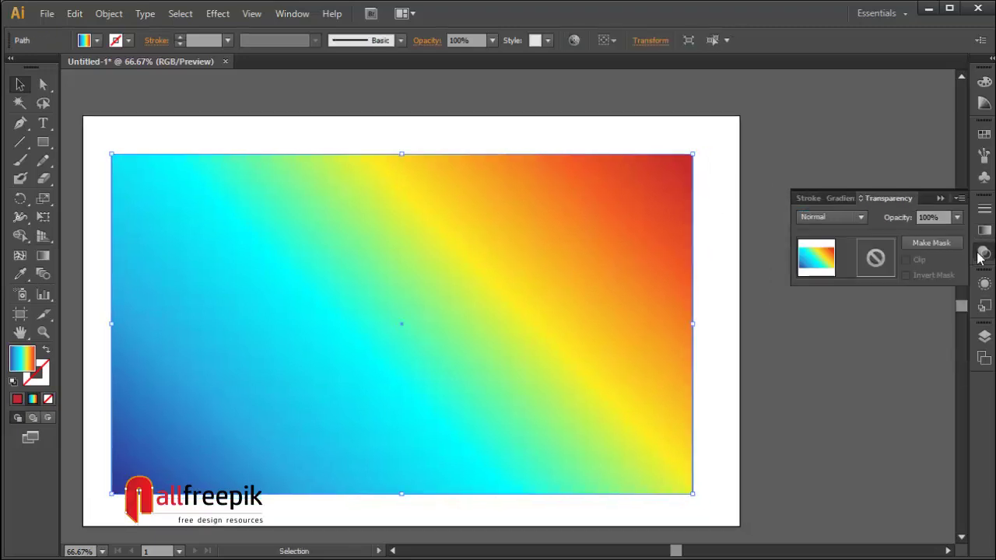
pyautogui.click(838, 220)
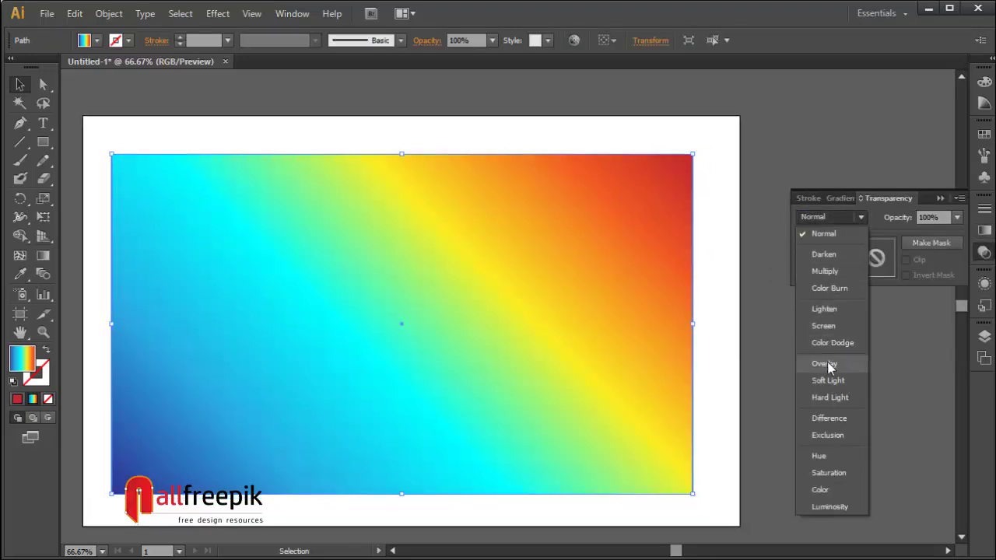
pyautogui.click(831, 487)
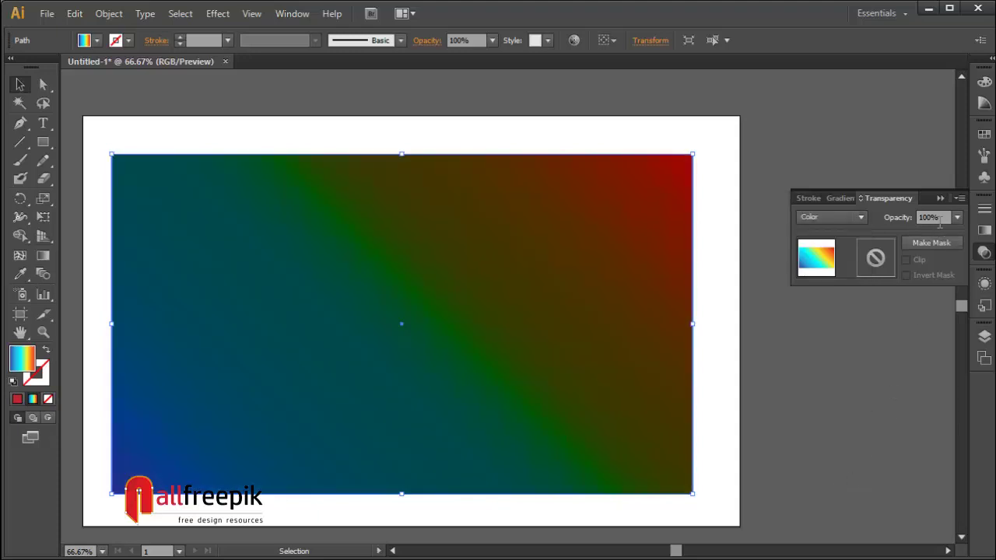
pyautogui.click(957, 217)
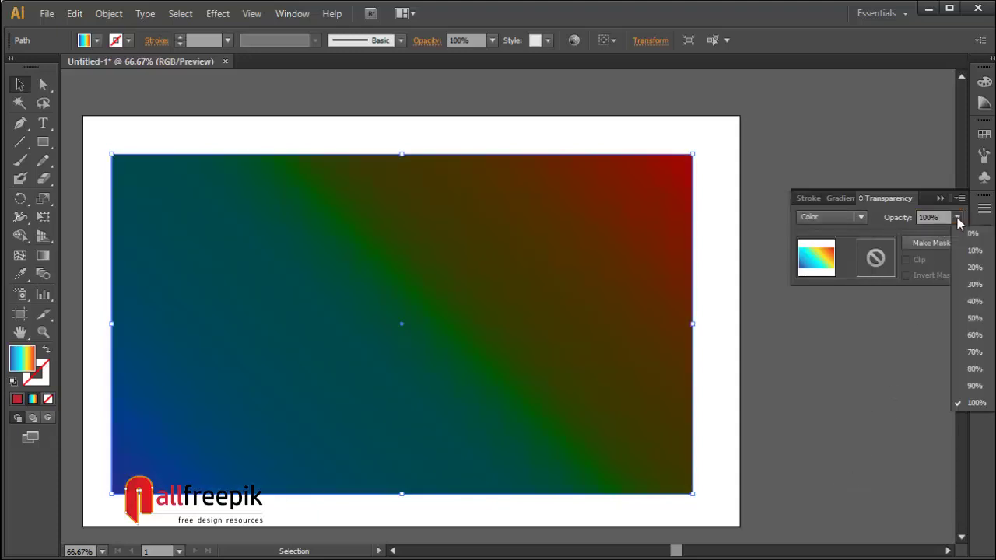
pyautogui.click(973, 369)
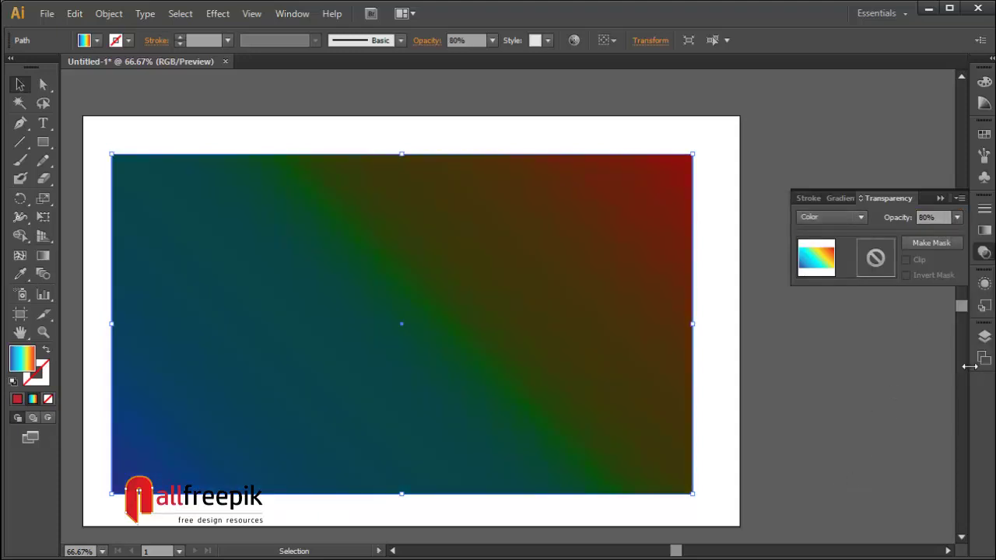
# - Lock the gradient rectangle in place with Object > Lock > Selection
pyautogui.click(800, 138)
pyautogui.moveTo(252, 126); pyautogui.dragTo(360, 247)
pyautogui.click(109, 13)
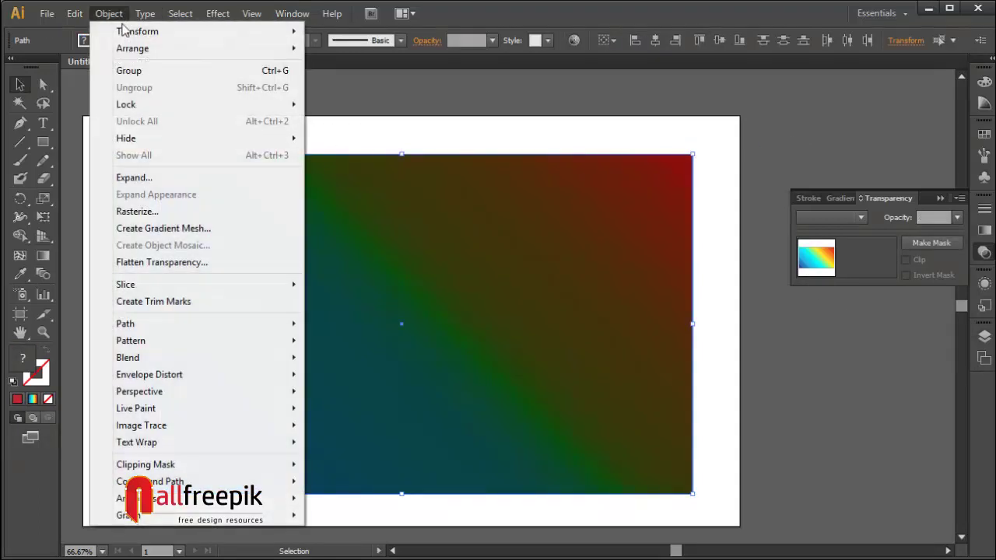
pyautogui.moveTo(160, 107)
pyautogui.click(369, 109)
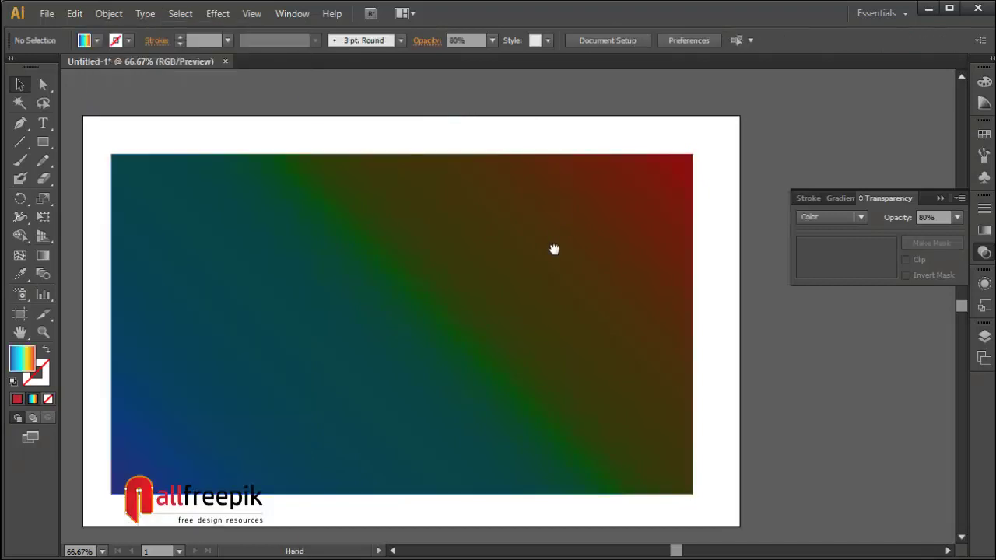
pyautogui.moveTo(553, 247); pyautogui.dragTo(678, 251)
pyautogui.moveTo(410, 267); pyautogui.dragTo(500, 263)
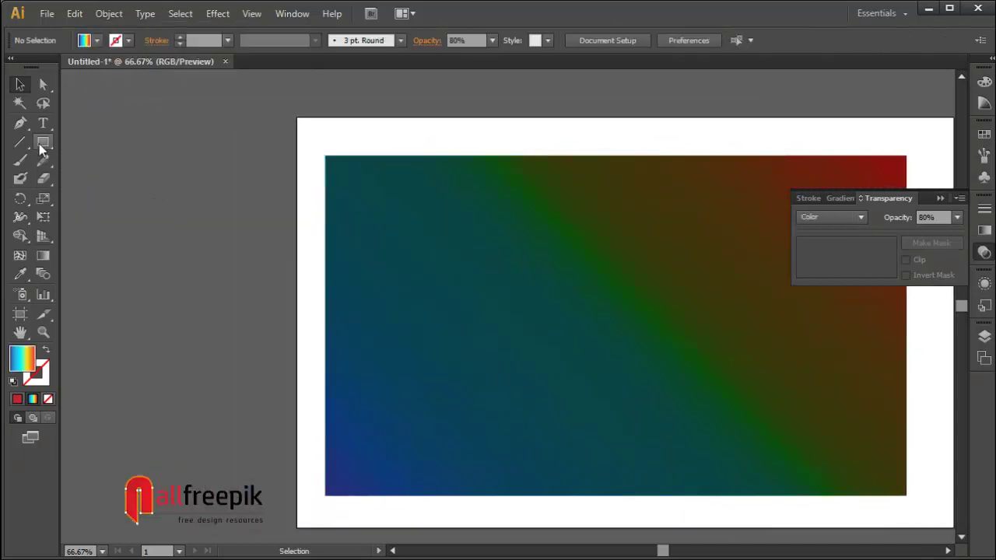
# - Draw a circle left of the artboard and fill it with light grey
pyautogui.moveTo(43, 142); pyautogui.dragTo(94, 138)
pyautogui.press('l')
pyautogui.moveTo(145, 202); pyautogui.dragTo(211, 268)
pyautogui.click(21, 85)
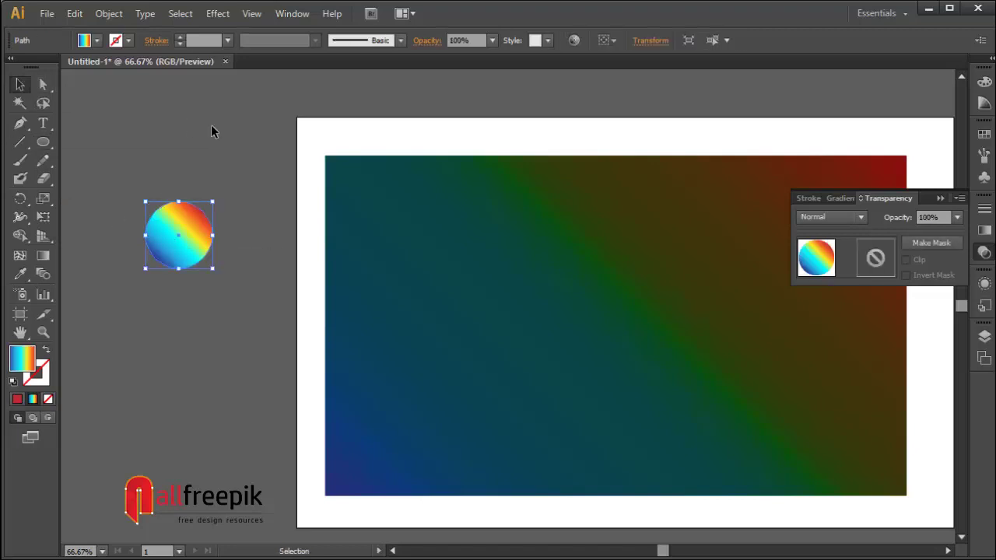
pyautogui.click(98, 42)
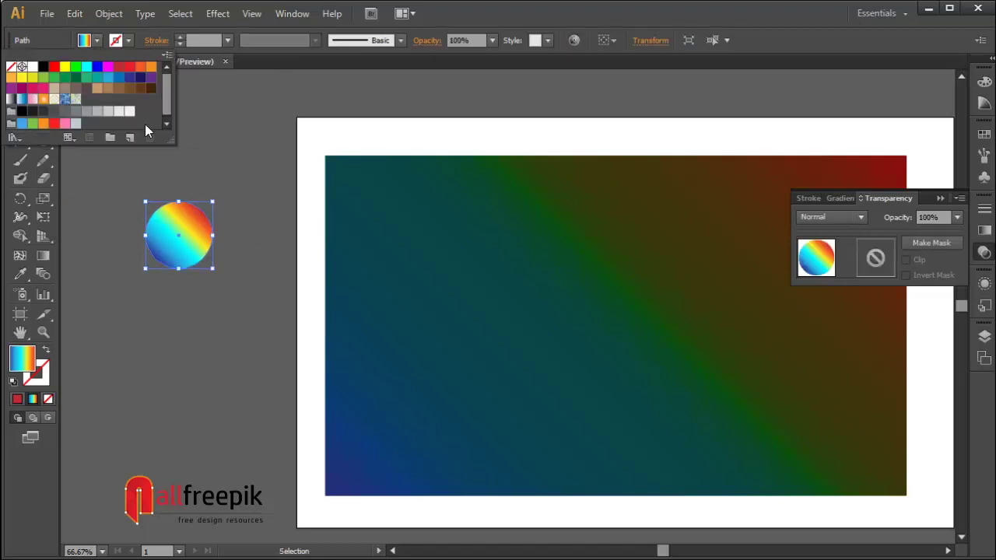
pyautogui.click(113, 118)
# - Shrink the grey circle to about 84 px and reposition it on the pasteboard
pyautogui.click(225, 158)
pyautogui.click(201, 225)
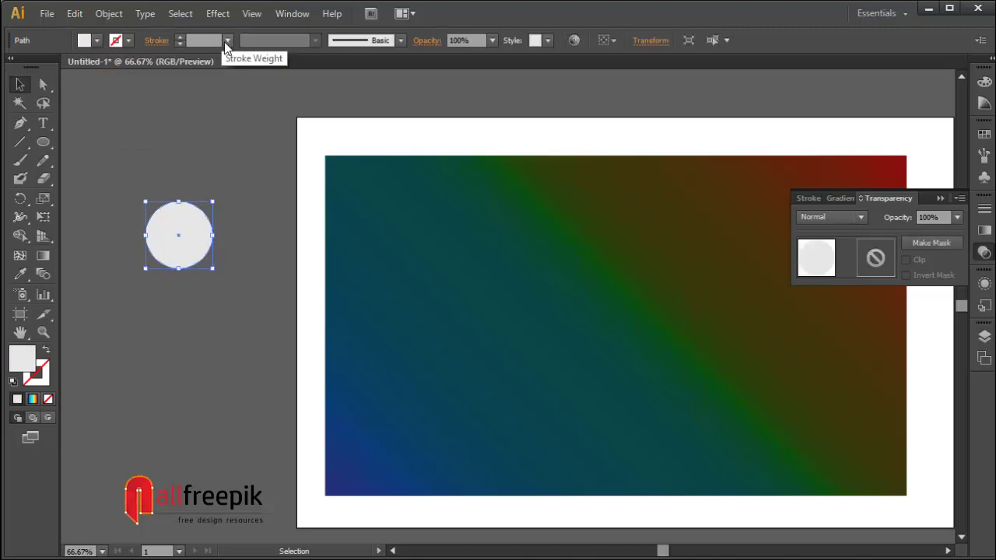
pyautogui.click(217, 158)
pyautogui.click(174, 260)
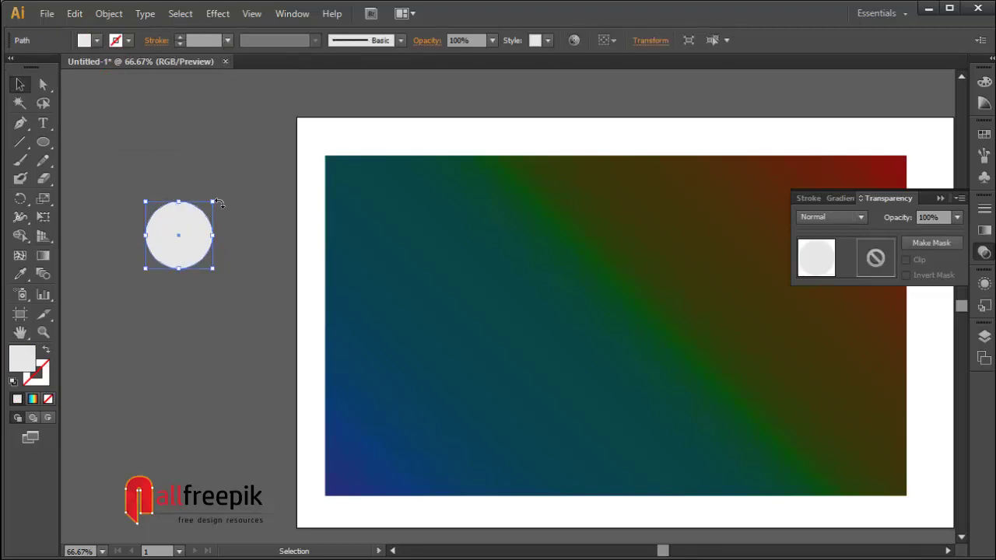
pyautogui.moveTo(214, 202); pyautogui.dragTo(191, 216)
pyautogui.moveTo(172, 247); pyautogui.dragTo(216, 229)
pyautogui.click(248, 193)
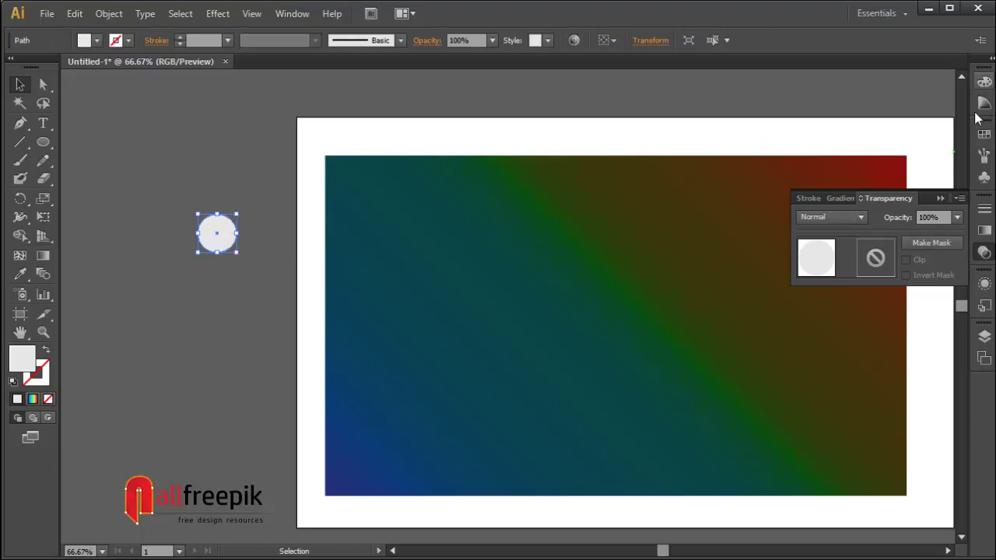
pyautogui.click(984, 252)
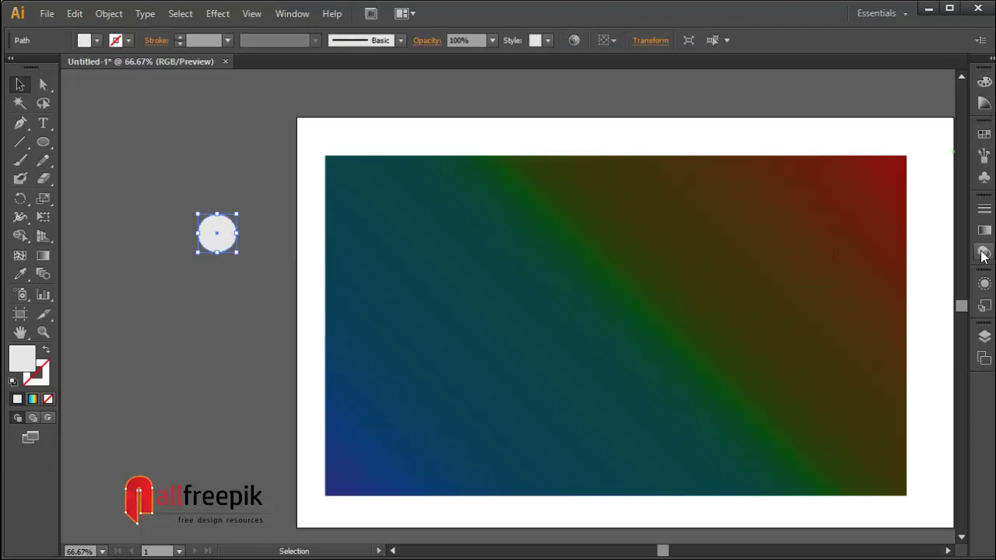
# - Turn the grey circle into a new scatter brush in the Brushes panel
pyautogui.click(983, 180)
pyautogui.click(983, 179)
pyautogui.click(984, 158)
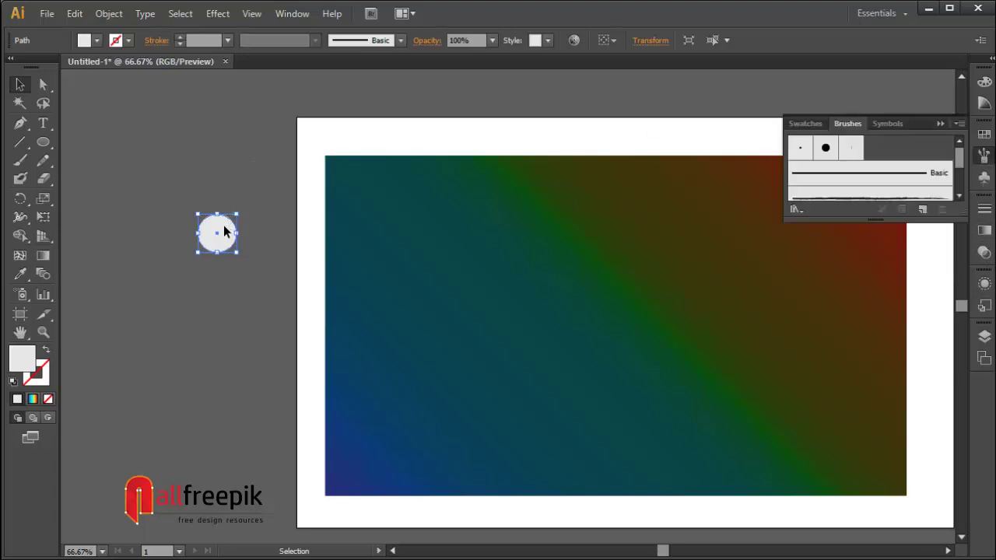
pyautogui.moveTo(222, 224)
pyautogui.mouseDown()
pyautogui.moveTo(819, 113)
pyautogui.moveTo(883, 162)
pyautogui.mouseUp()
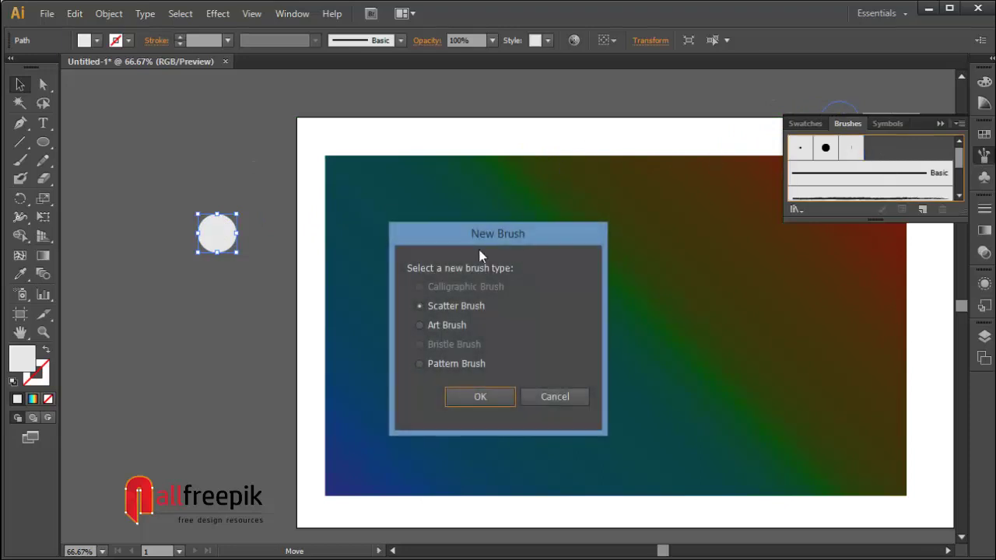
pyautogui.click(447, 307)
pyautogui.click(479, 399)
# - Set the brush's size, spacing and scatter to vary randomly
pyautogui.click(357, 169)
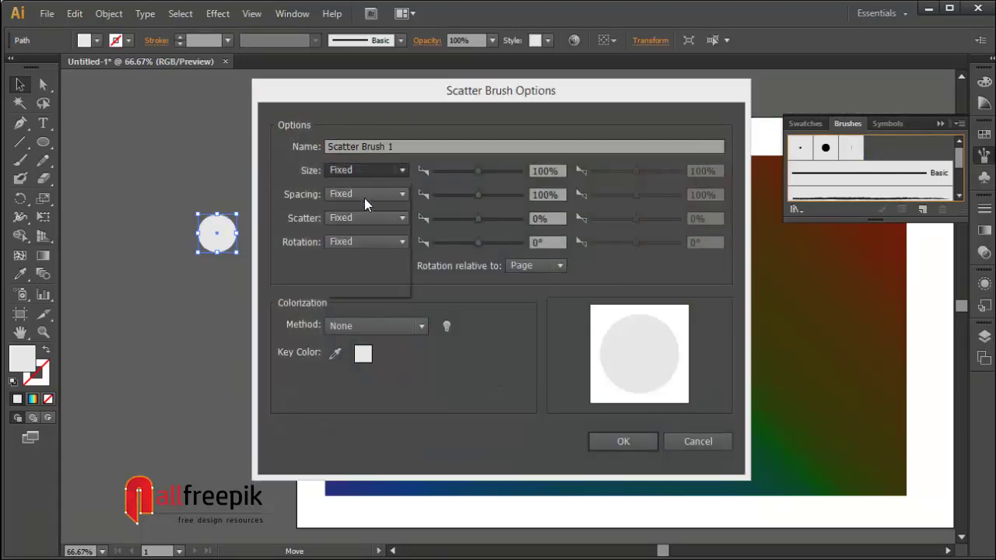
pyautogui.click(364, 200)
pyautogui.click(372, 192)
pyautogui.click(368, 209)
pyautogui.click(365, 220)
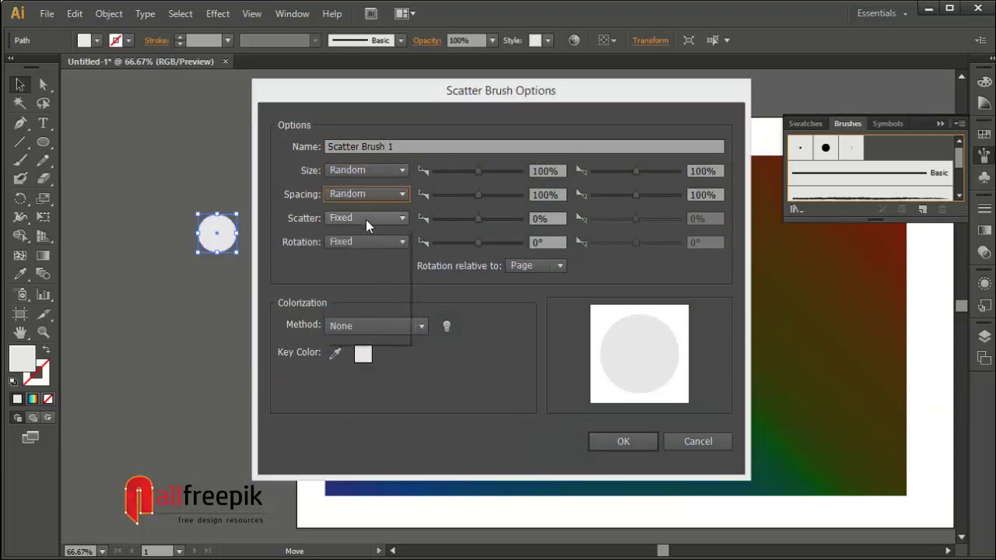
pyautogui.click(366, 251)
# - Give the scatter brush size 50–70% and spacing 60–40%
pyautogui.click(542, 173)
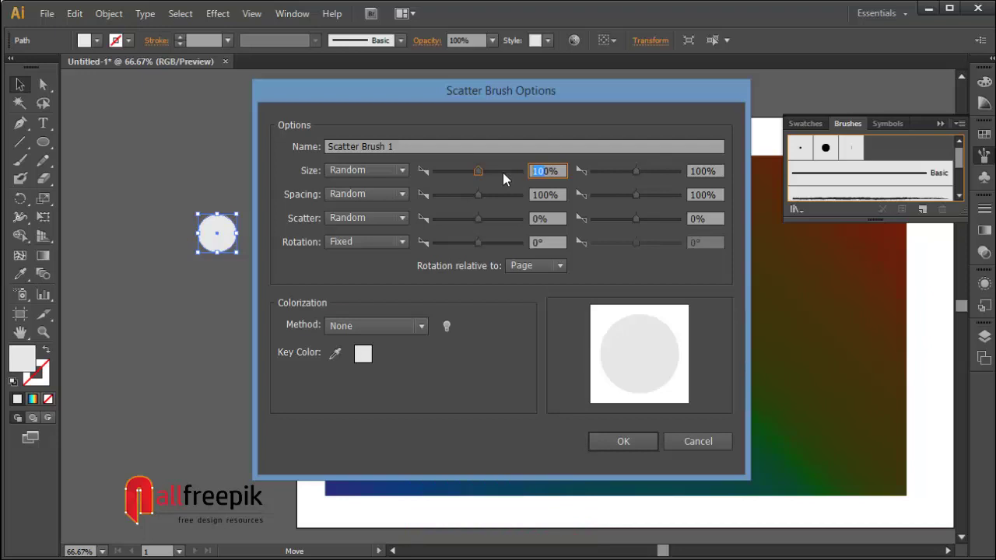
pyautogui.write('50')
pyautogui.press('Tab')
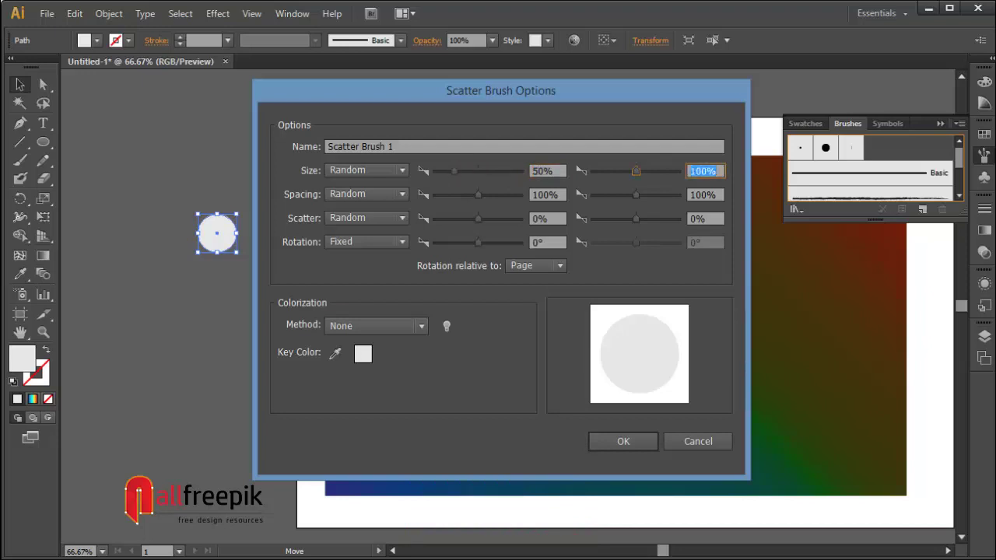
pyautogui.write('70')
pyautogui.press('Tab')
pyautogui.press('Tab')
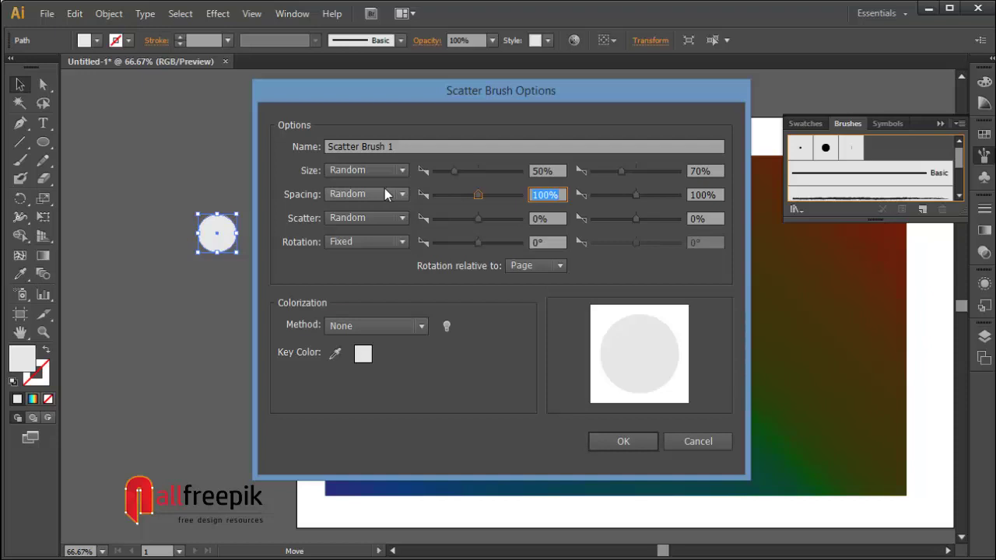
pyautogui.write('60')
pyautogui.press('Tab')
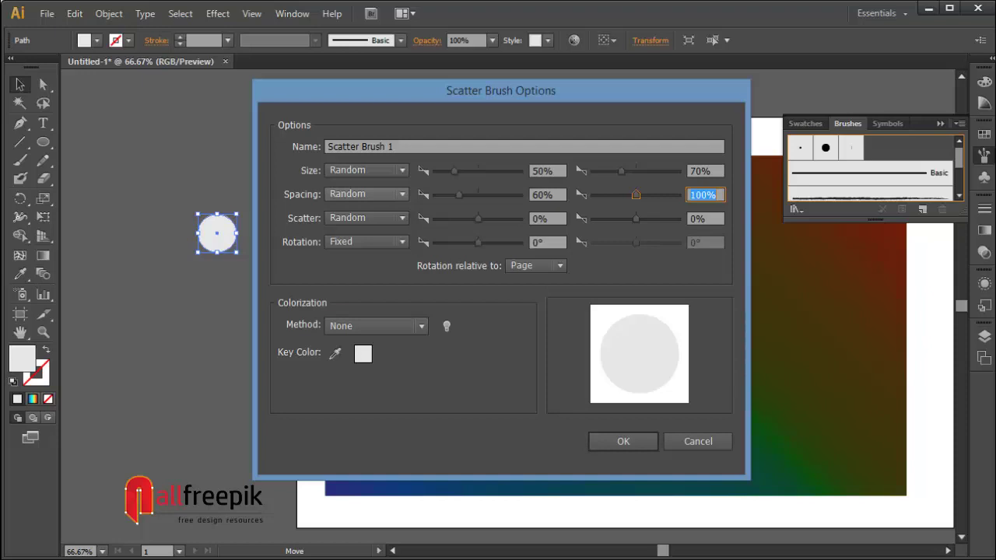
pyautogui.write('40')
pyautogui.press('Tab')
pyautogui.press('Tab')
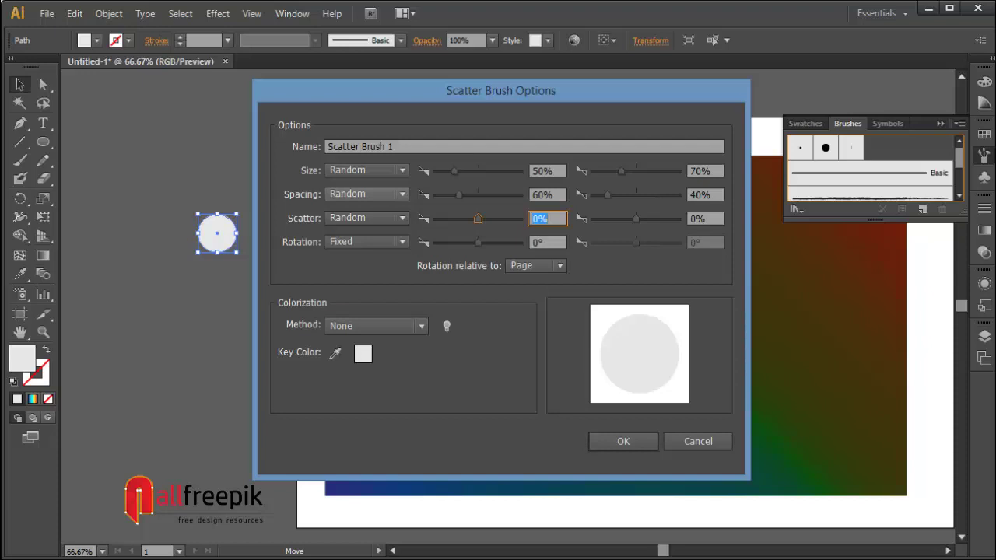
# - Set scatter to -80–125% and colourisation to Tints, then confirm the brush
pyautogui.write('-80')
pyautogui.press('Tab')
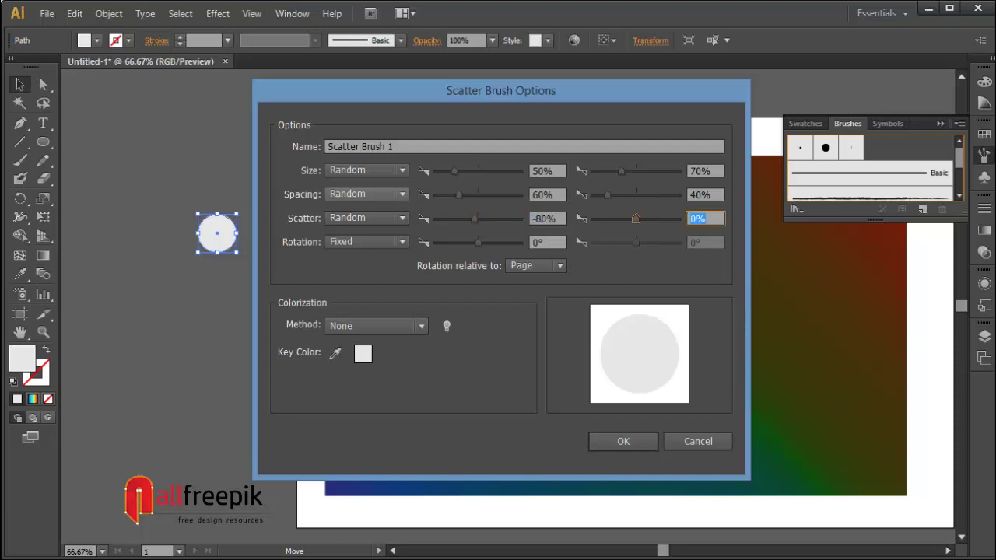
pyautogui.write('12')
pyautogui.press('Tab')
pyautogui.press('Tab')
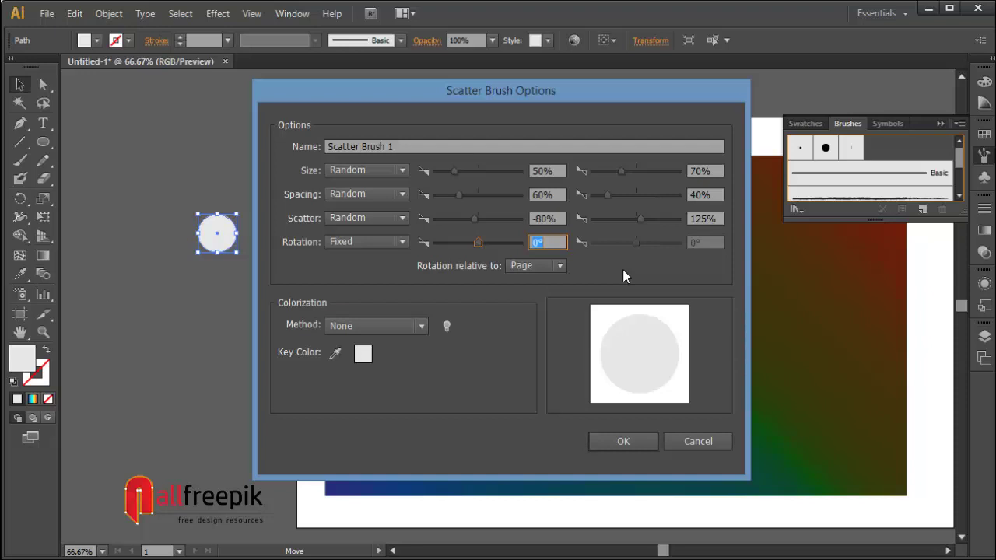
pyautogui.click(406, 325)
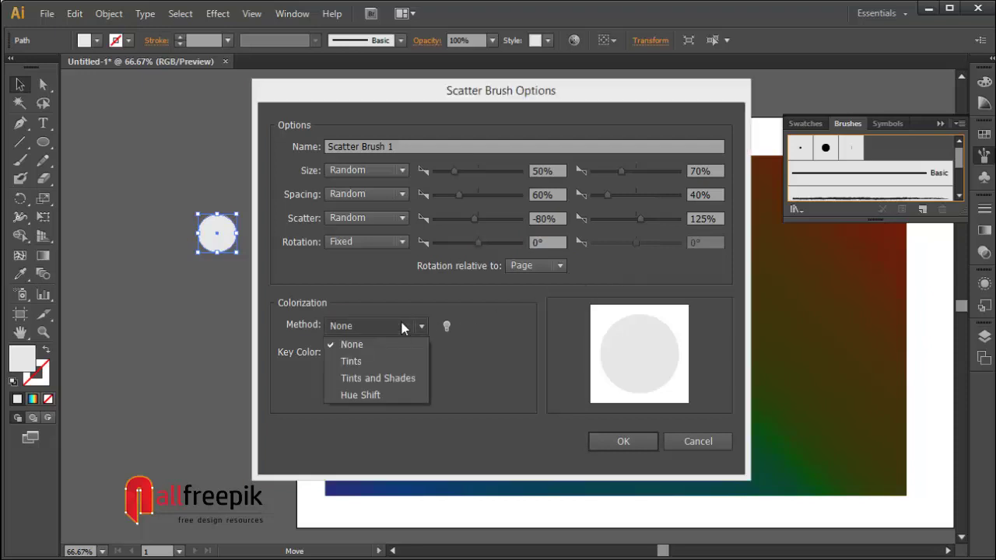
pyautogui.click(388, 361)
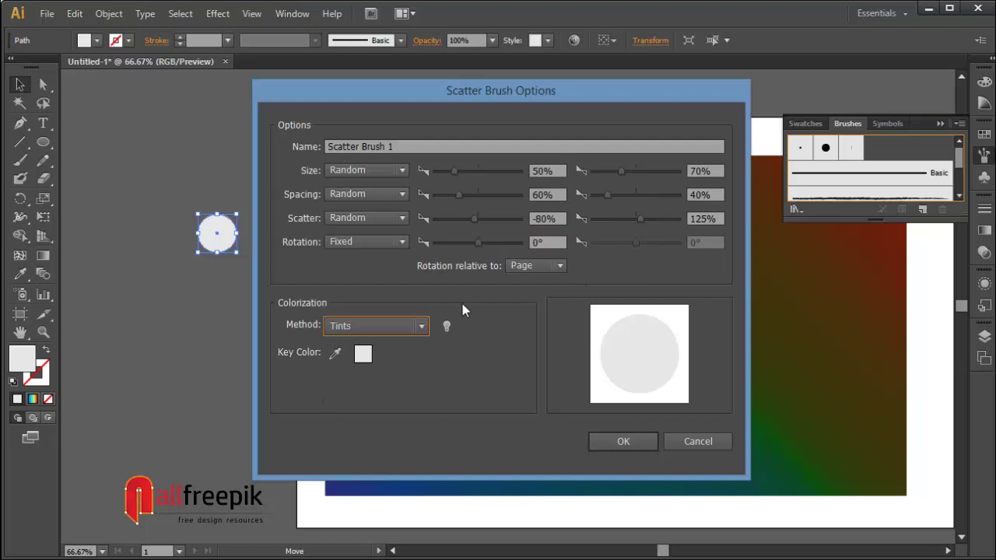
pyautogui.click(631, 444)
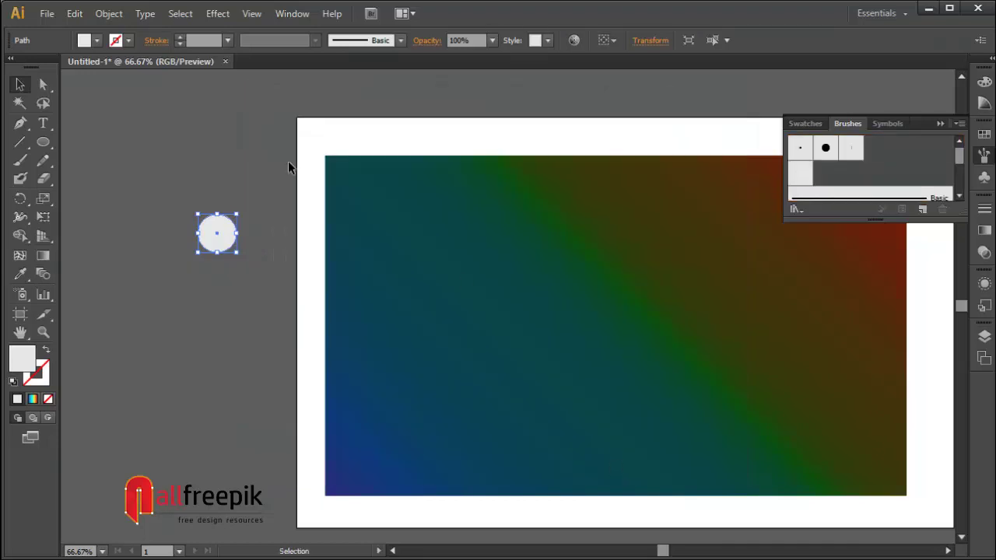
# - Paint several Scatter Brush 1 strokes of light circles across the gradient
pyautogui.click(286, 160)
pyautogui.press('space')
pyautogui.moveTo(602, 259); pyautogui.dragTo(429, 242)
pyautogui.click(21, 161)
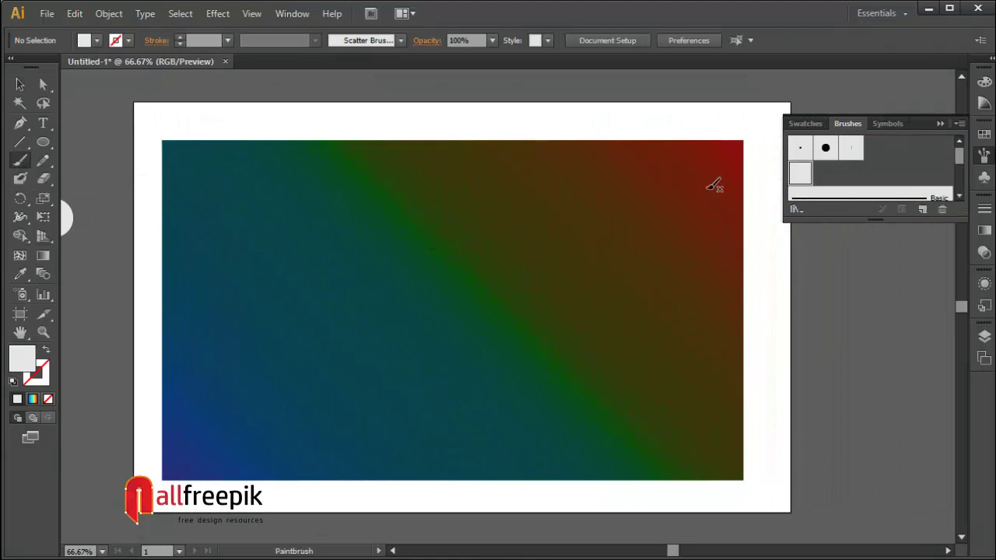
pyautogui.moveTo(229, 184); pyautogui.dragTo(233, 354)
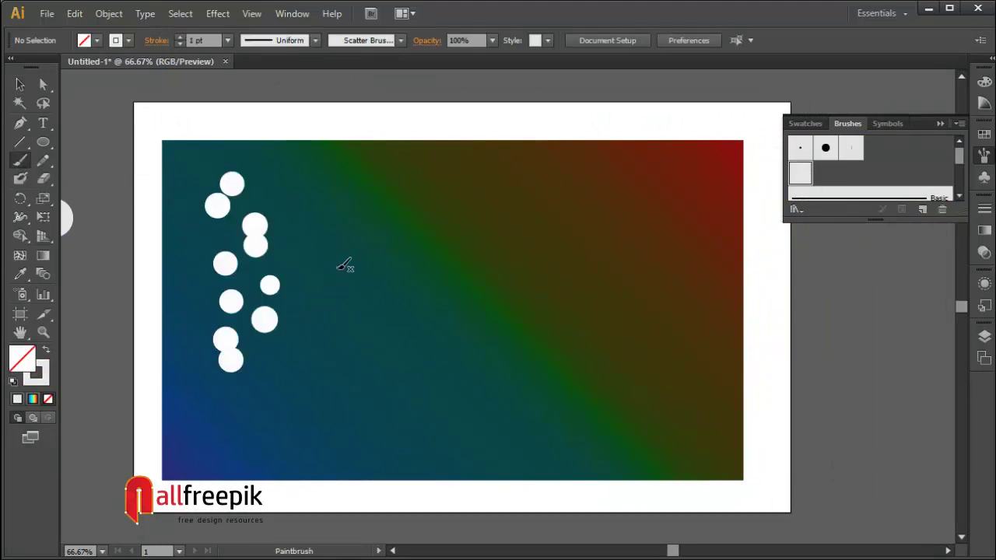
pyautogui.moveTo(294, 372); pyautogui.dragTo(257, 407)
pyautogui.moveTo(558, 215)
pyautogui.mouseDown()
pyautogui.moveTo(396, 413)
pyautogui.moveTo(356, 442)
pyautogui.mouseUp()
pyautogui.moveTo(670, 215); pyautogui.dragTo(536, 514)
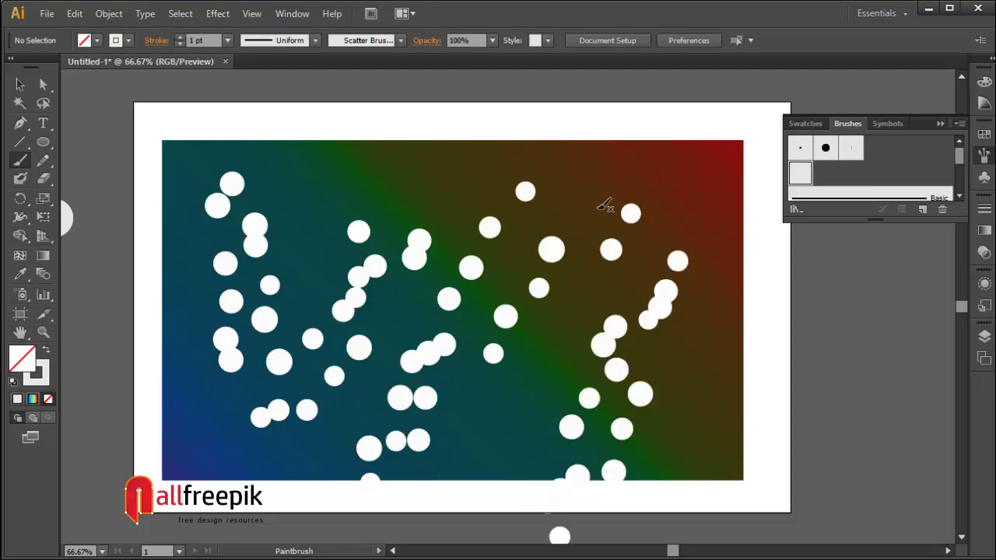
# - Raise all brush strokes to 2 pt and shift two paths slightly
pyautogui.click(20, 84)
pyautogui.hotkey('ctrl', 'a')
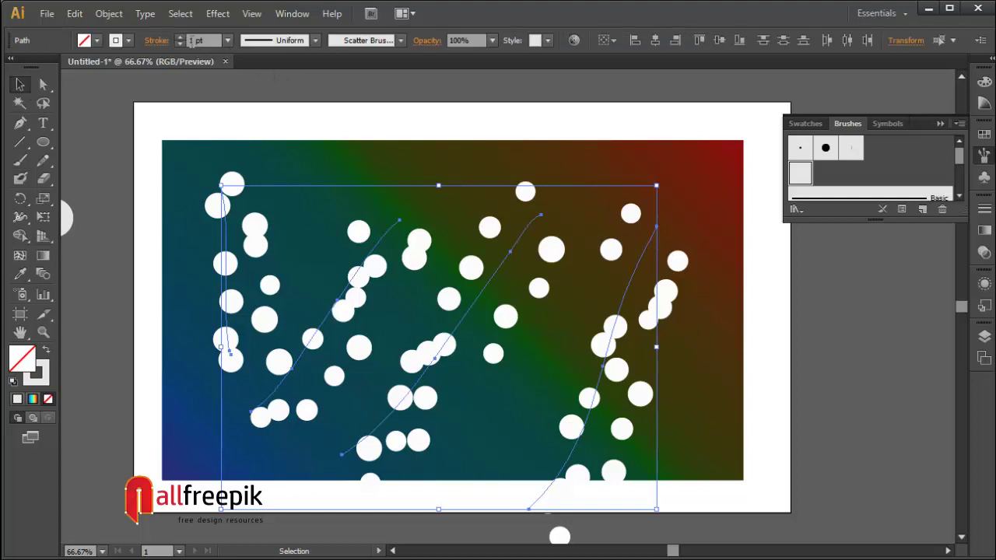
pyautogui.click(179, 36)
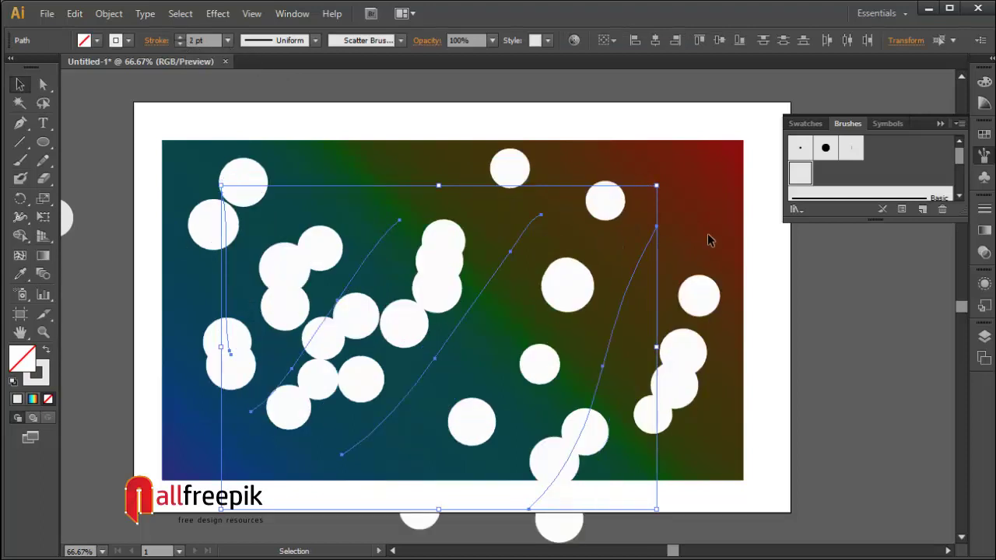
pyautogui.click(519, 301)
pyautogui.moveTo(418, 322); pyautogui.dragTo(429, 350)
pyautogui.moveTo(222, 337); pyautogui.dragTo(206, 358)
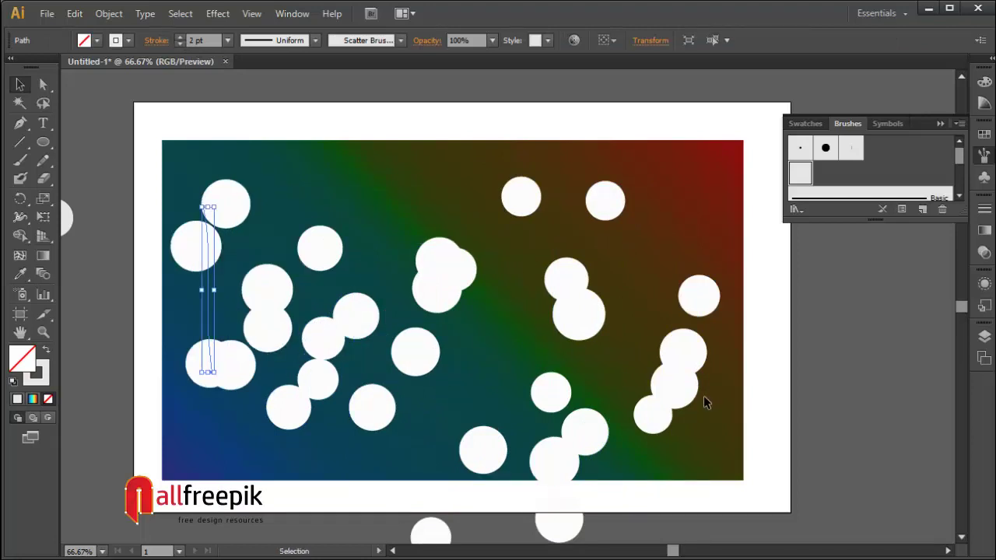
pyautogui.moveTo(774, 419)
pyautogui.mouseDown()
pyautogui.moveTo(466, 337)
pyautogui.moveTo(137, 199)
pyautogui.mouseUp()
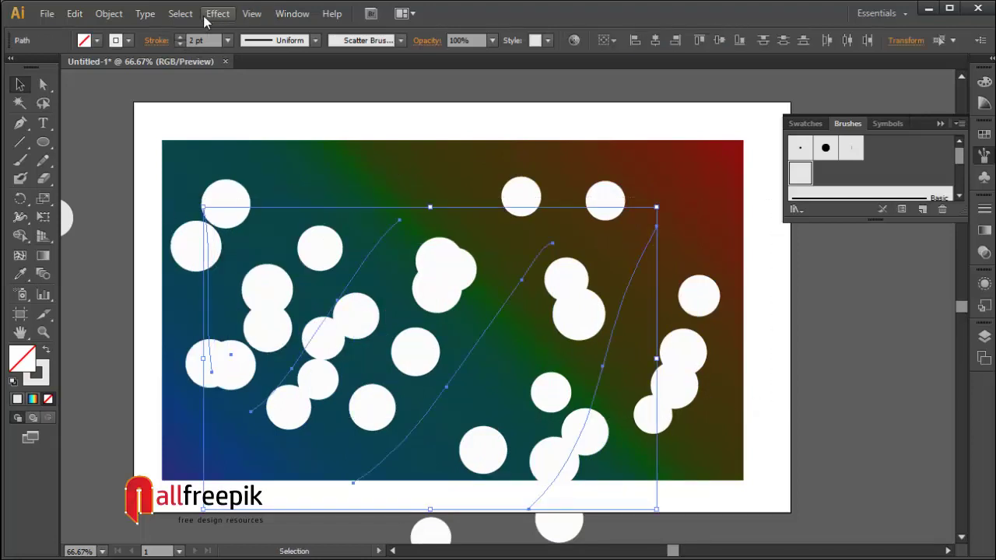
# - Apply a 15-pixel Gaussian Blur to the white scatter-brush circles
pyautogui.click(206, 17)
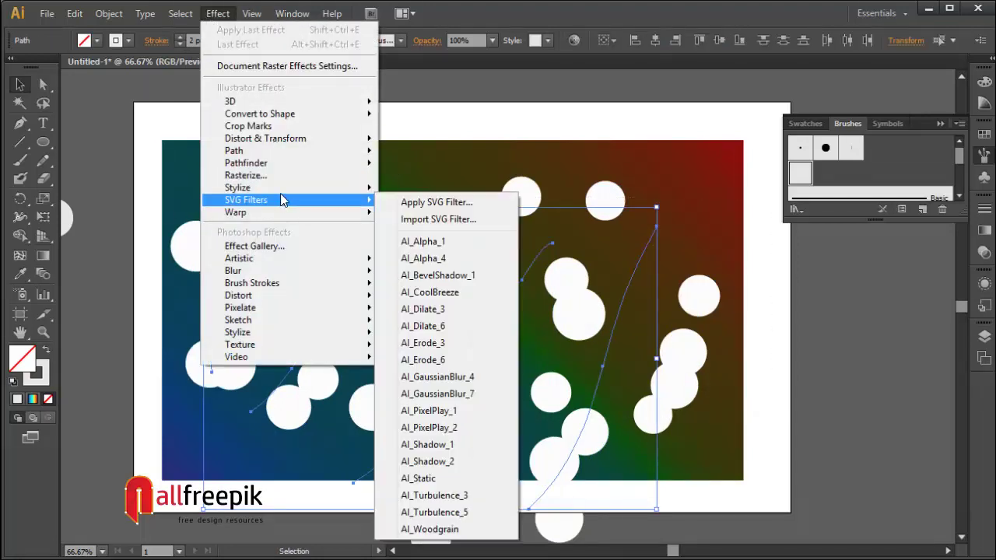
pyautogui.moveTo(280, 192)
pyautogui.moveTo(324, 271)
pyautogui.click(425, 274)
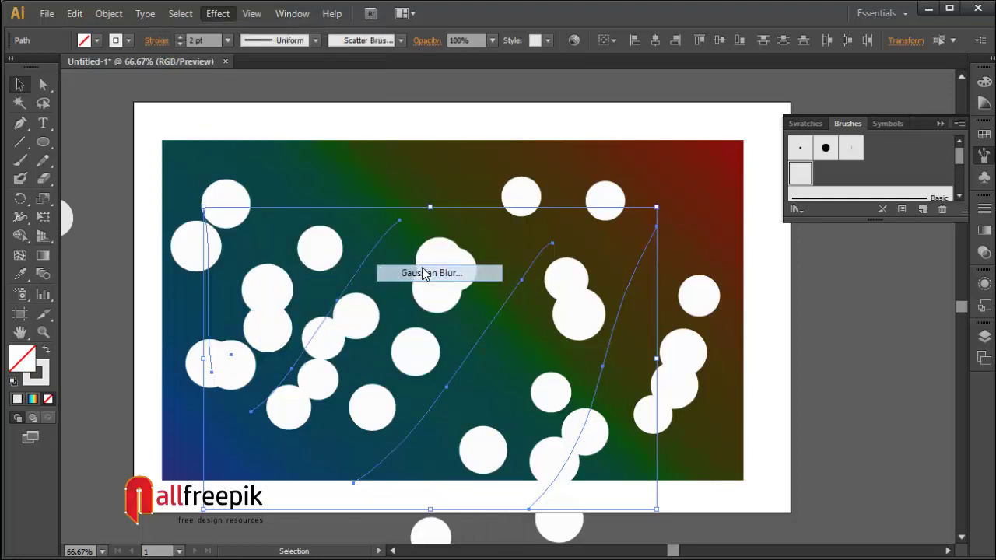
pyautogui.click(430, 302)
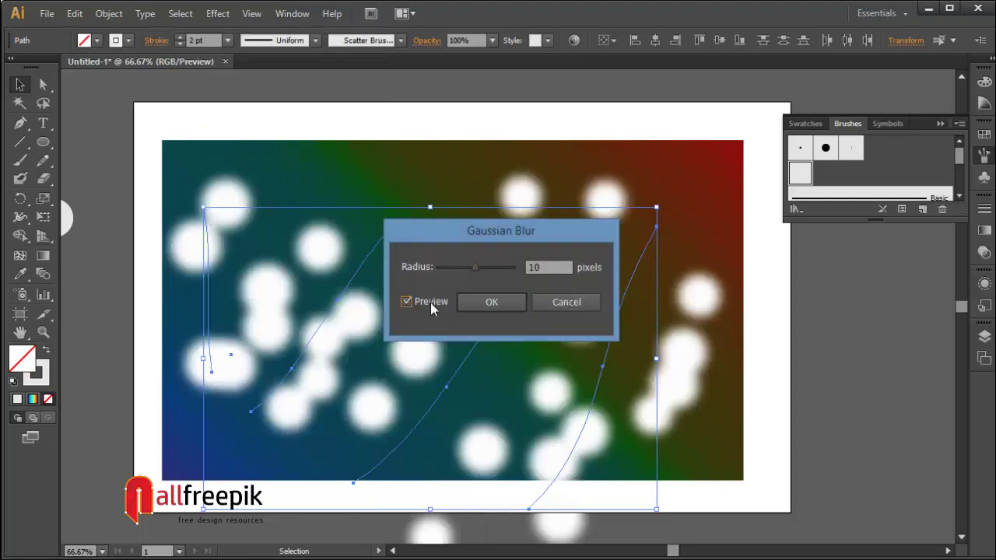
pyautogui.moveTo(475, 267)
pyautogui.mouseDown()
pyautogui.moveTo(491, 269)
pyautogui.moveTo(479, 274)
pyautogui.mouseUp()
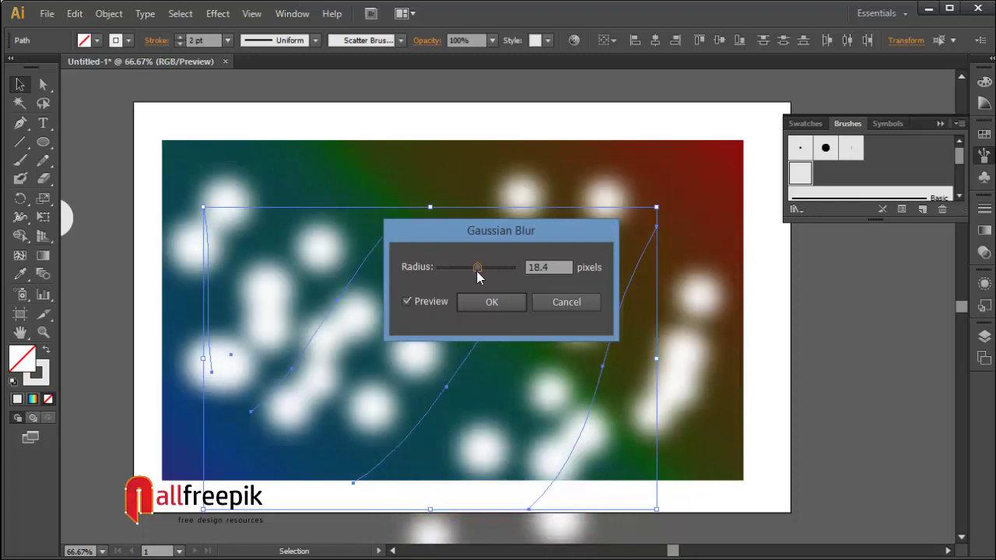
pyautogui.doubleClick(567, 268)
pyautogui.write('15')
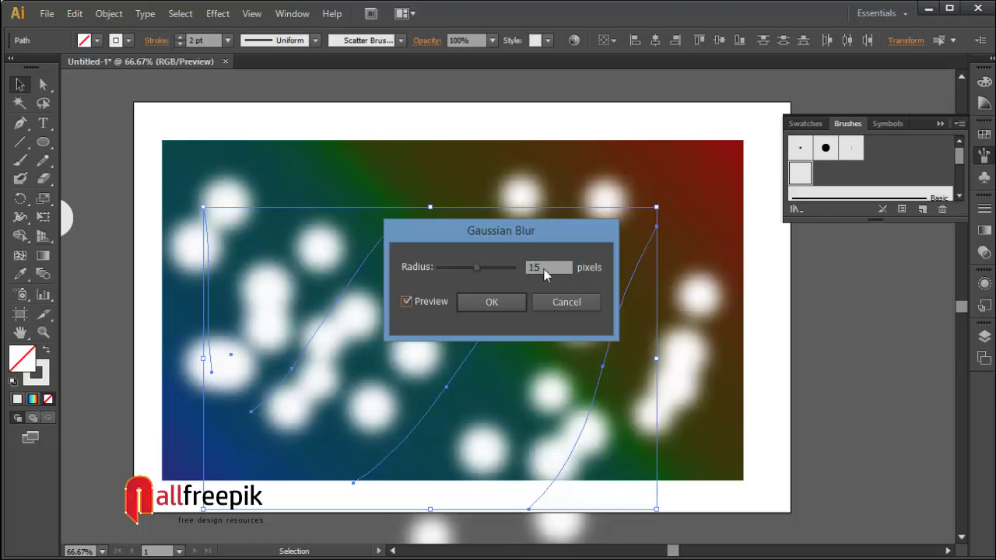
pyautogui.click(492, 303)
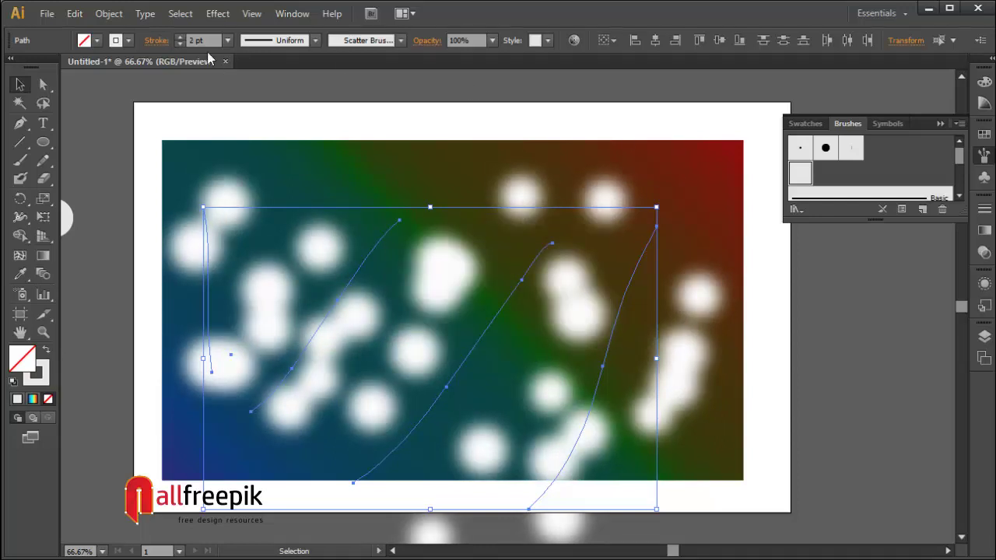
# - Group all the blurred circle paths and set the group to Overlay blending
pyautogui.hotkey('ctrl', 'a')
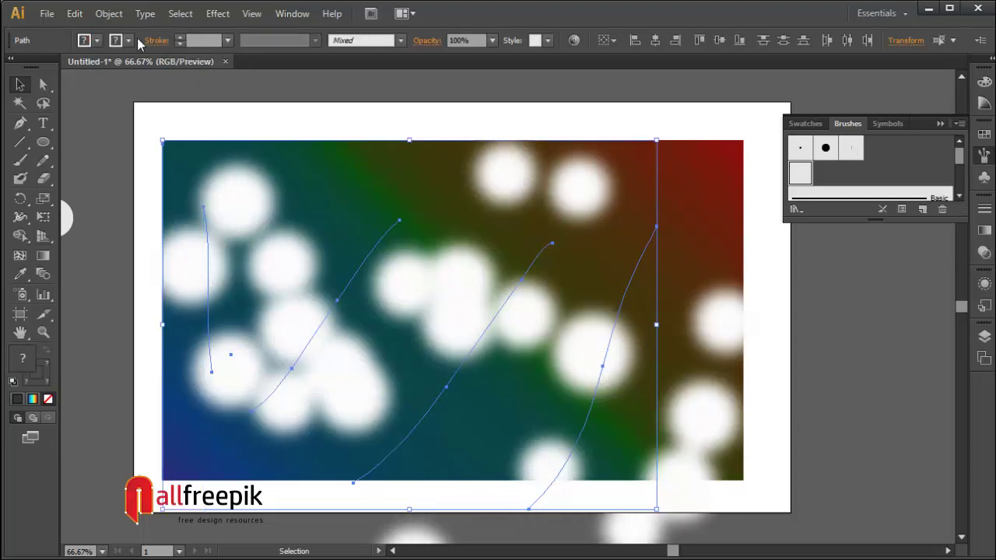
pyautogui.hotkey('ctrl', 'g')
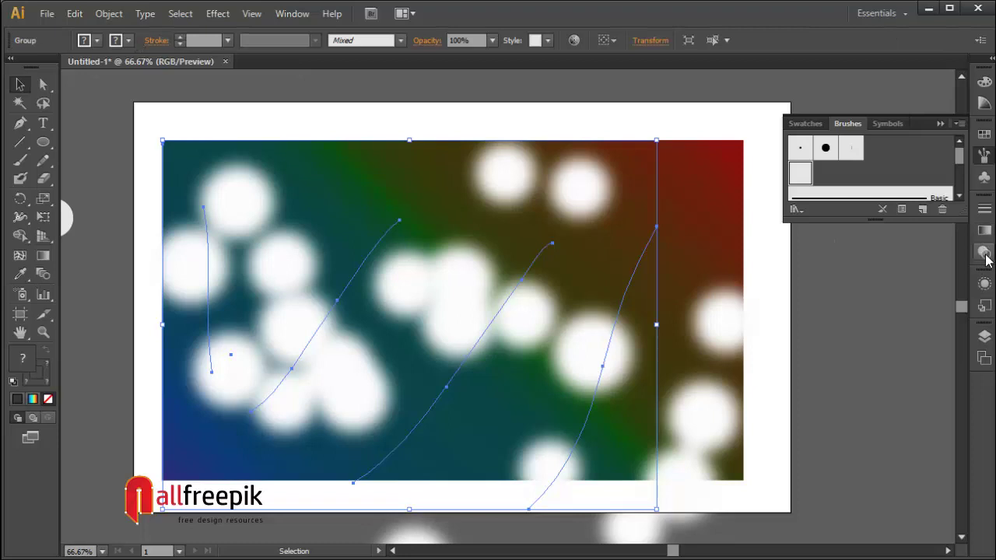
pyautogui.click(985, 257)
pyautogui.click(846, 221)
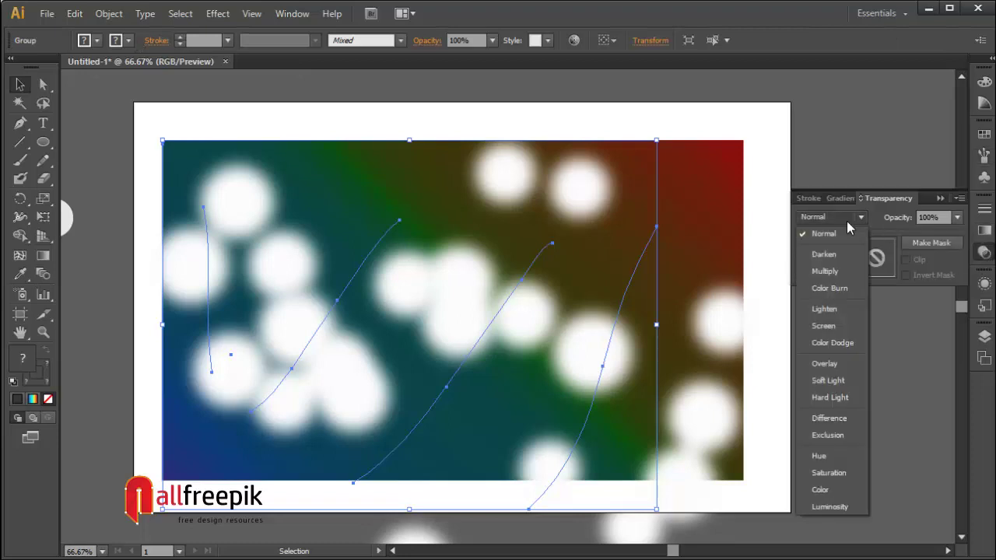
pyautogui.click(850, 368)
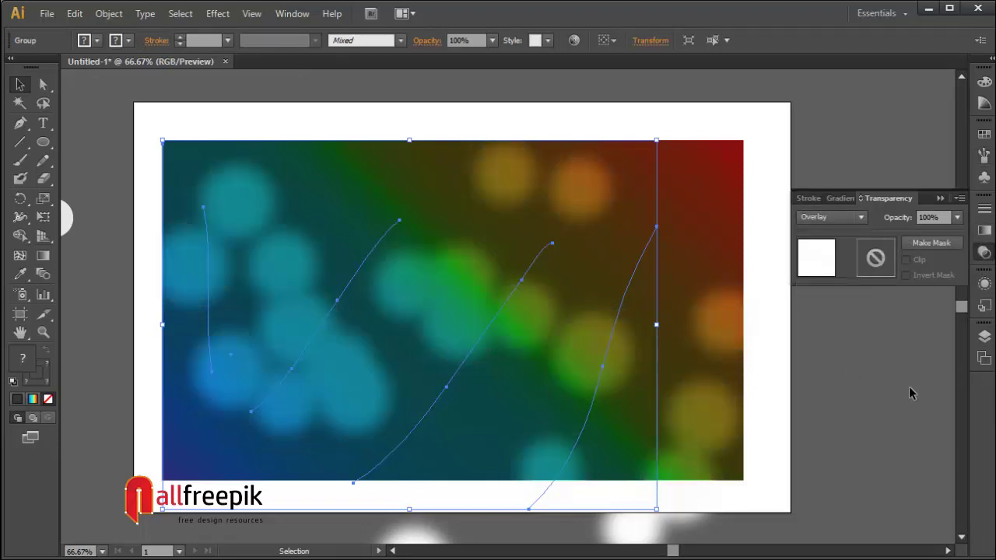
pyautogui.click(908, 386)
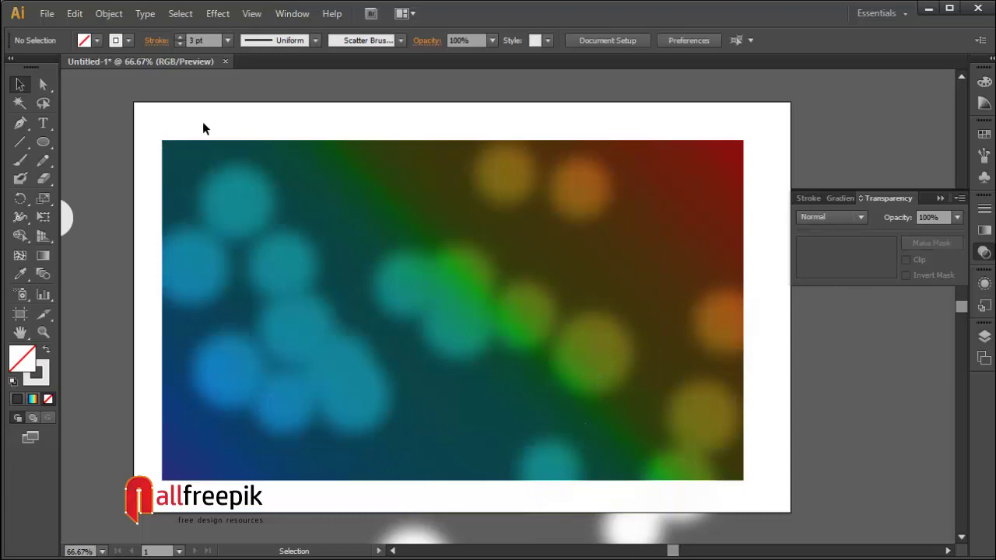
# - Pick the Paintbrush with the dot scatter brush at 1 pt
pyautogui.click(19, 161)
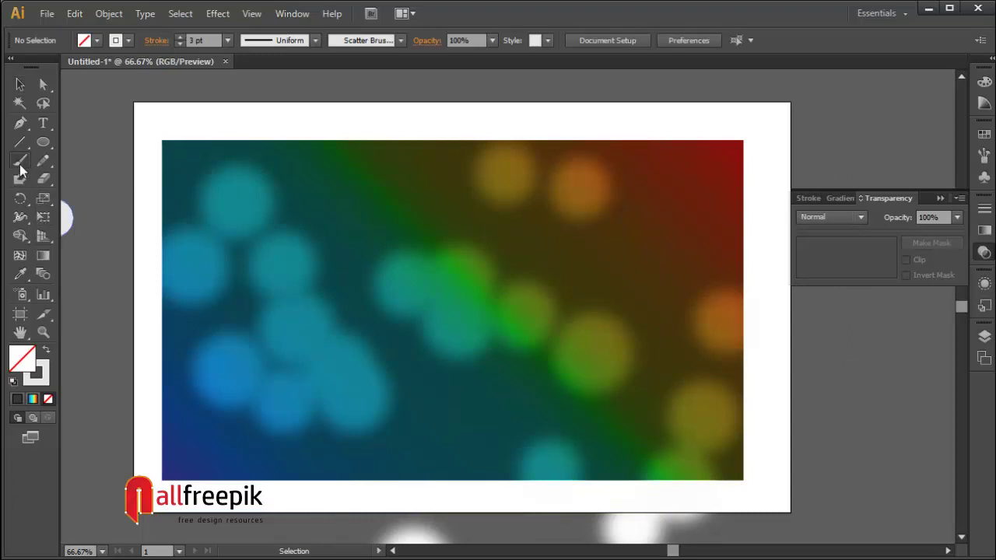
pyautogui.click(984, 106)
pyautogui.click(985, 109)
pyautogui.click(983, 155)
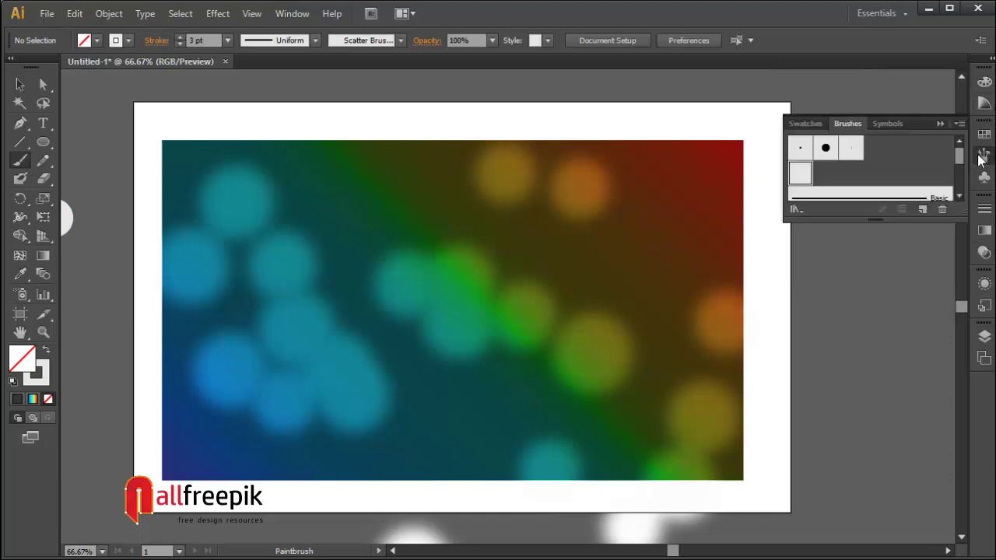
pyautogui.click(795, 176)
pyautogui.click(984, 156)
# - Paint six curved trails of small white dots across the bokeh background
pyautogui.moveTo(384, 191); pyautogui.dragTo(391, 221)
pyautogui.moveTo(320, 240); pyautogui.dragTo(329, 351)
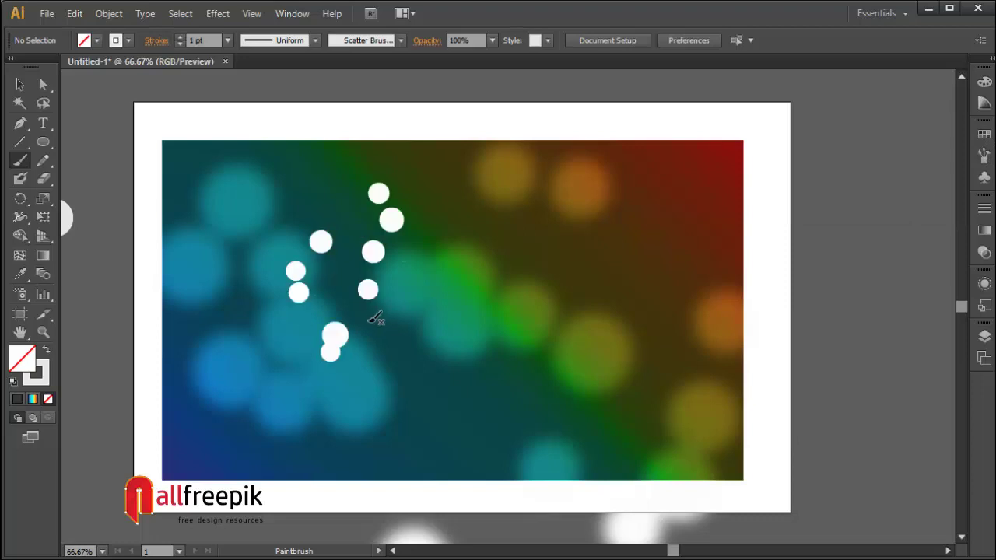
pyautogui.moveTo(392, 322)
pyautogui.mouseDown()
pyautogui.moveTo(447, 333)
pyautogui.moveTo(510, 312)
pyautogui.mouseUp()
pyautogui.moveTo(634, 201); pyautogui.dragTo(528, 422)
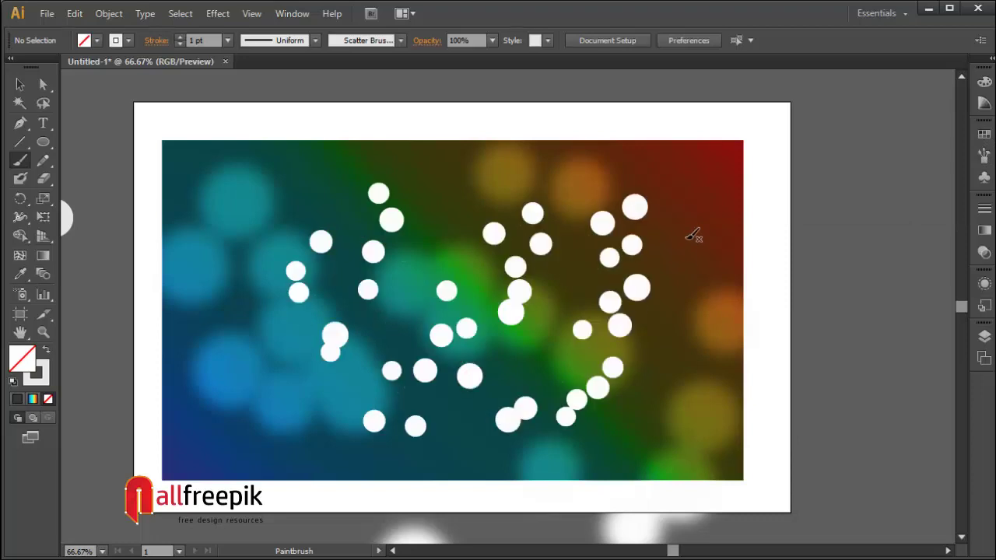
pyautogui.moveTo(683, 192); pyautogui.dragTo(704, 395)
pyautogui.moveTo(272, 178); pyautogui.dragTo(200, 420)
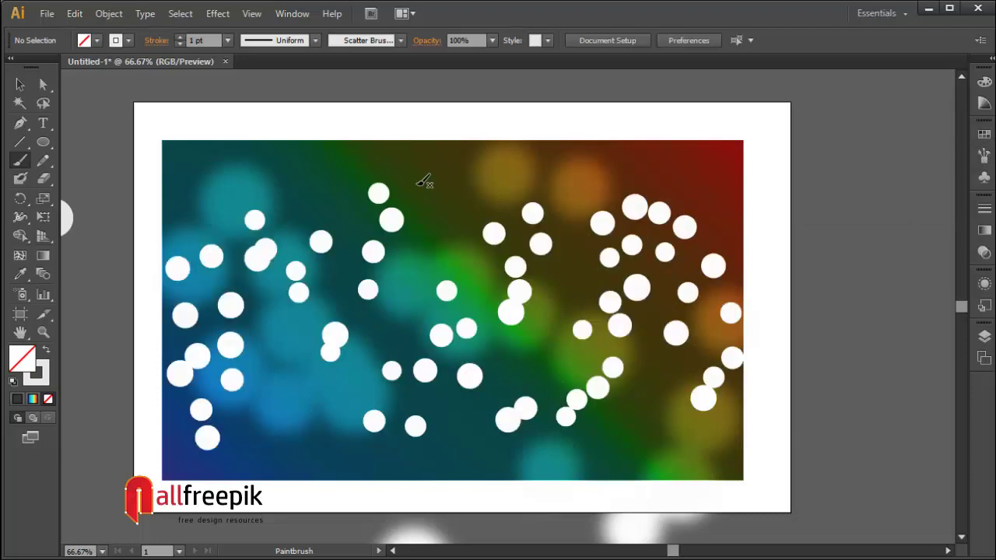
# - Paint two more dot trails on the left and centre, then marquee-select the new paths
pyautogui.moveTo(384, 160); pyautogui.dragTo(247, 388)
pyautogui.moveTo(429, 250); pyautogui.dragTo(368, 414)
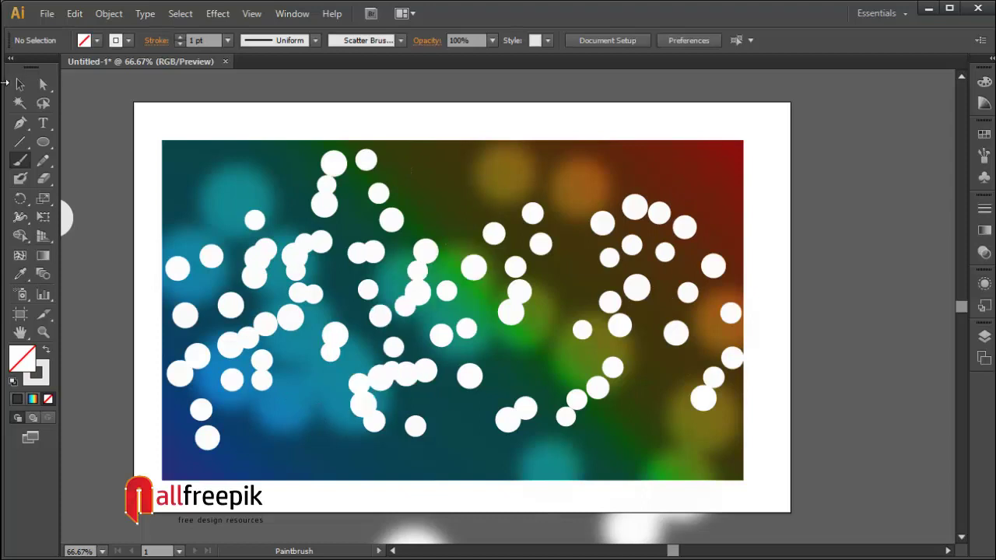
pyautogui.click(20, 84)
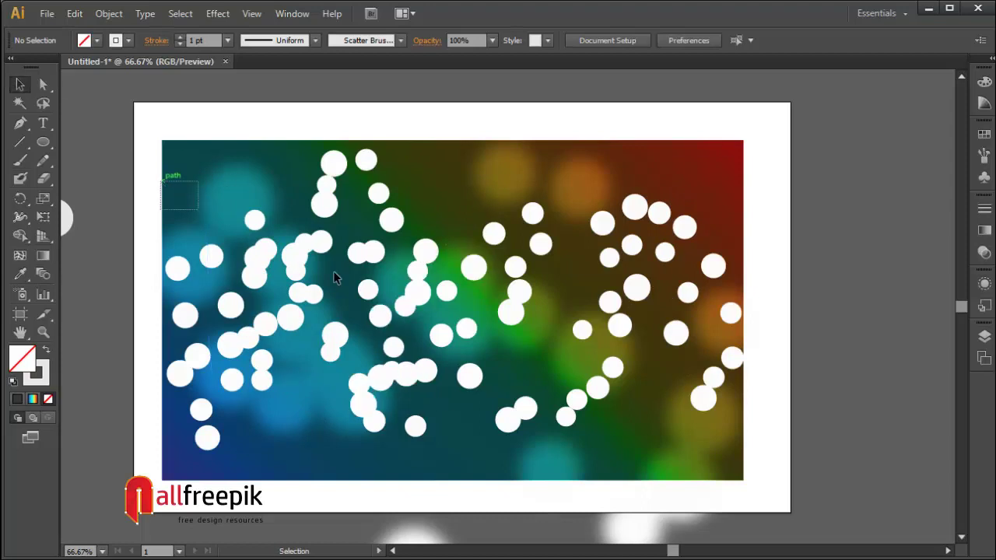
pyautogui.moveTo(420, 301)
pyautogui.mouseDown()
pyautogui.moveTo(744, 400)
pyautogui.moveTo(753, 440)
pyautogui.mouseUp()
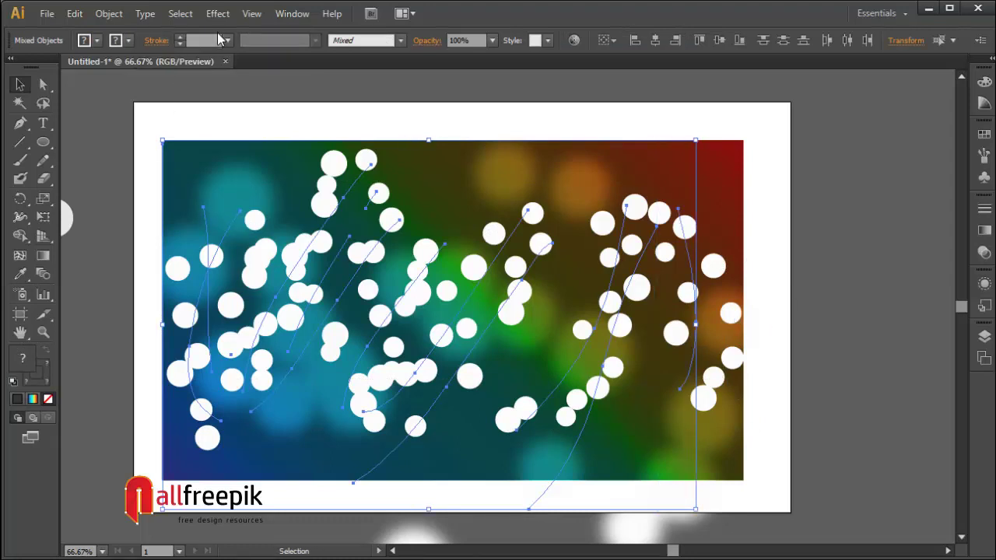
# - Give the new dots a 2 pt stroke, Gaussian Blur and Overlay blending
pyautogui.click(192, 41)
pyautogui.write('2')
pyautogui.press('Tab')
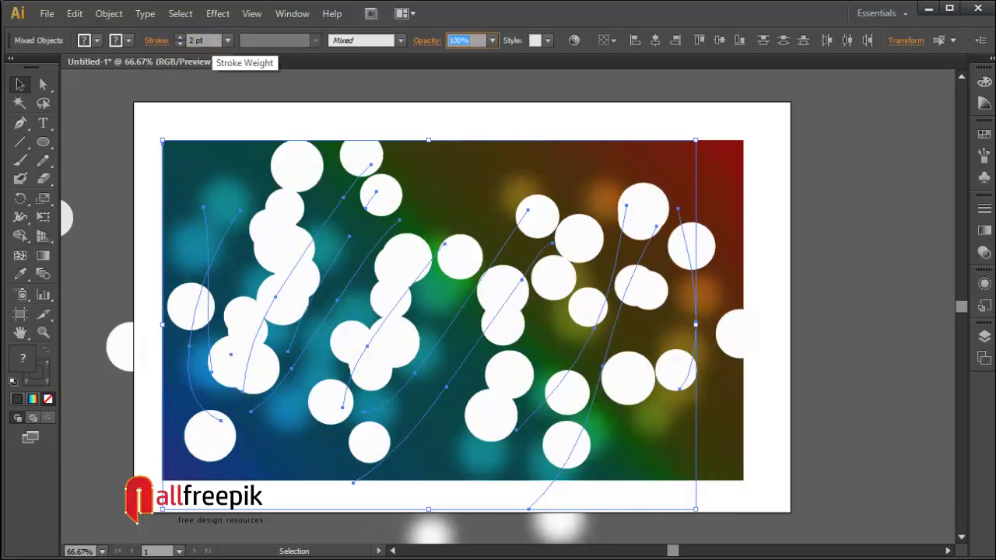
pyautogui.click(218, 15)
pyautogui.click(223, 29)
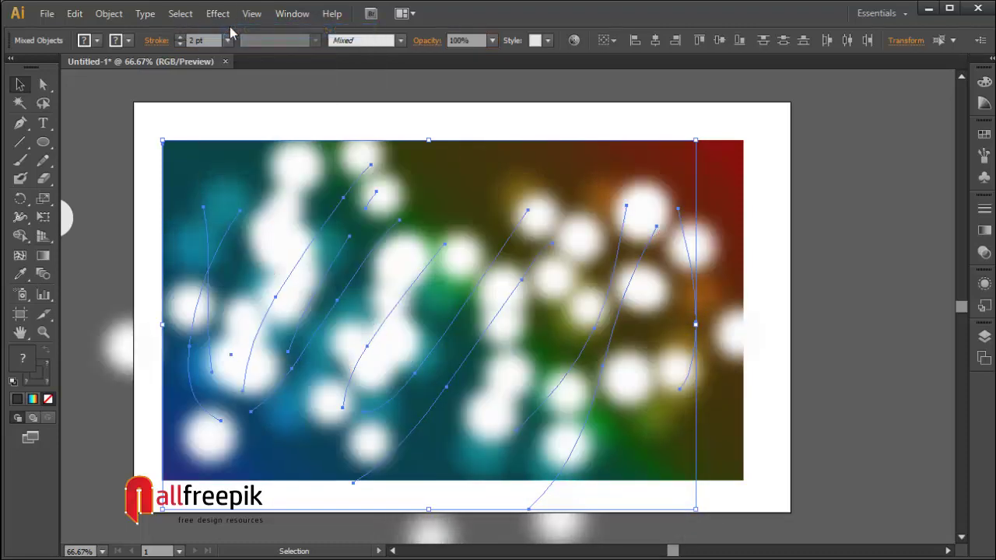
pyautogui.click(984, 252)
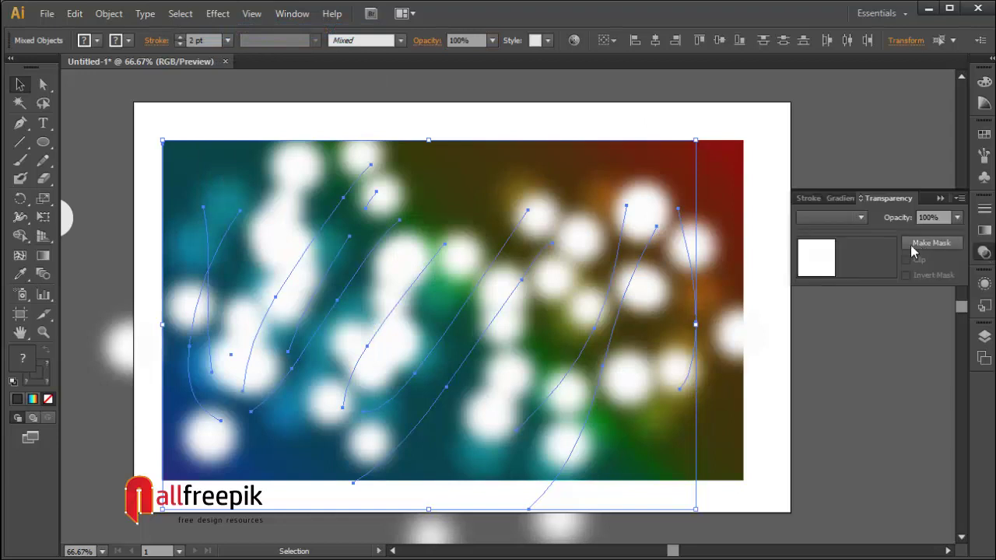
pyautogui.click(860, 218)
pyautogui.click(836, 364)
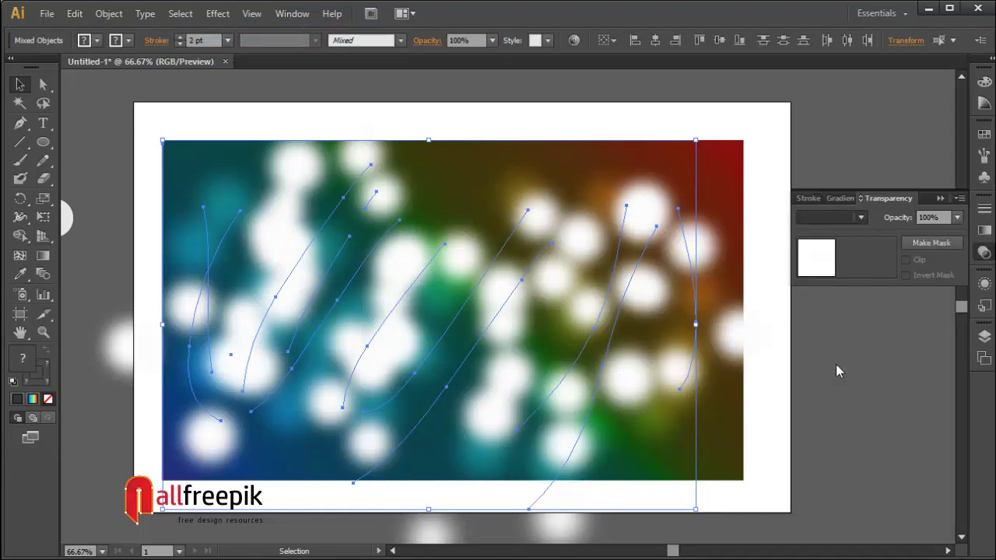
# - Group the second layer of circle paths and deselect everything
pyautogui.press('a')
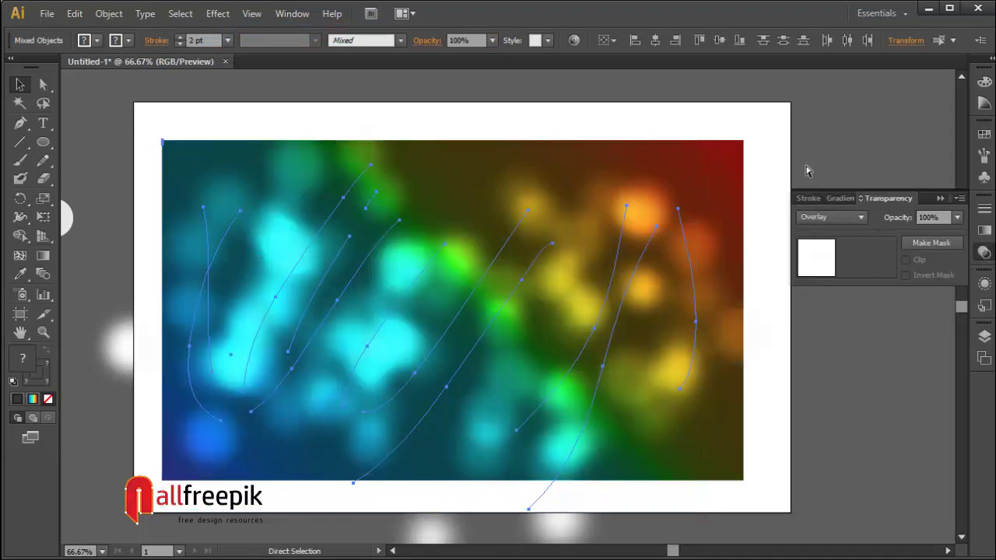
pyautogui.press('v')
pyautogui.click(18, 162)
pyautogui.keyDown('ctrl'); pyautogui.click(626, 214); pyautogui.keyUp('ctrl')
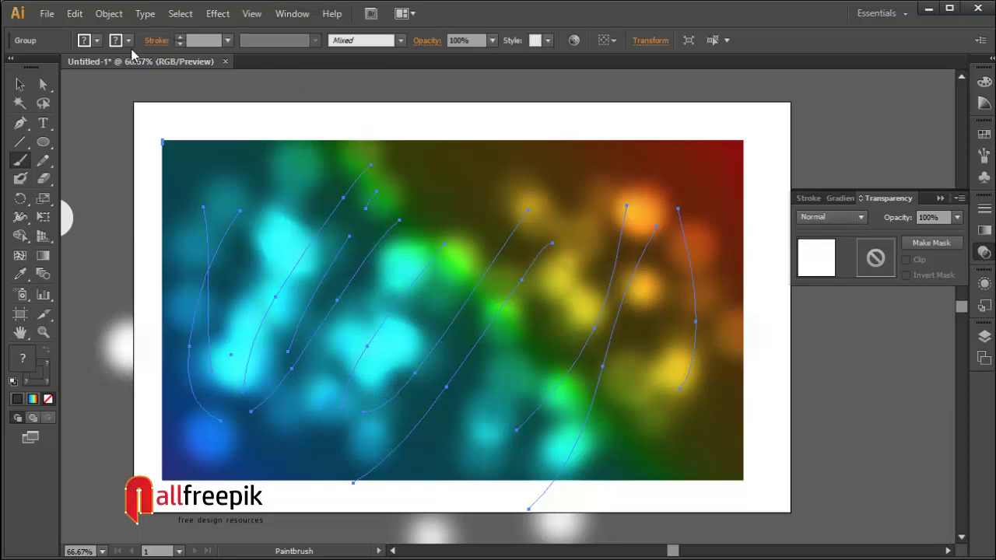
pyautogui.hotkey('ctrl', 'shift', 'a')
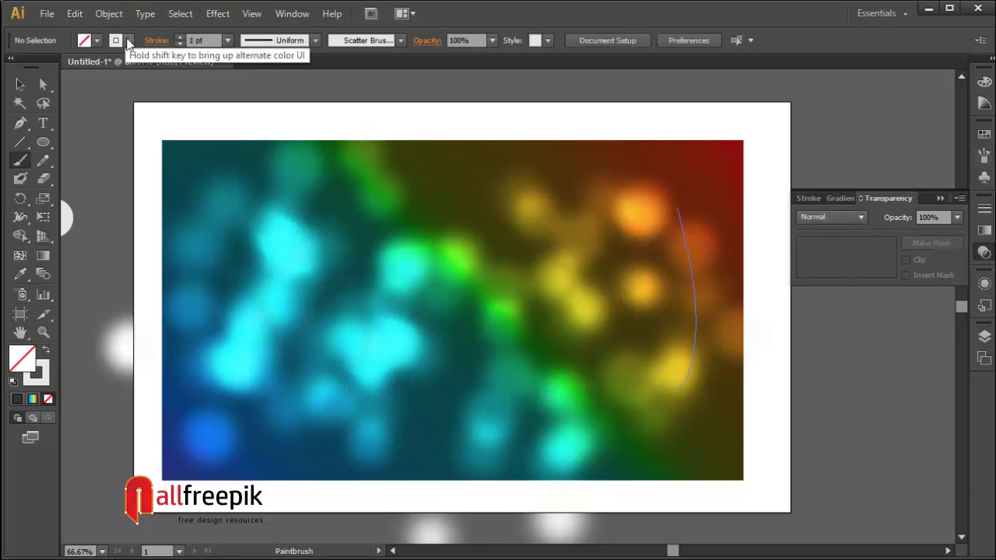
# - With the stroke colour active, set new artwork to Overlay blending and apply Gaussian Blur
pyautogui.click(45, 385)
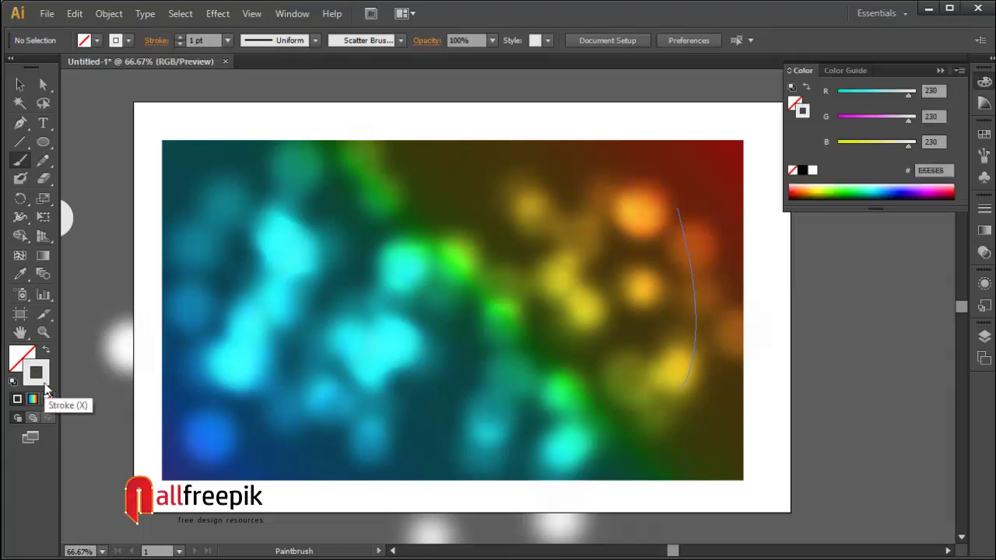
pyautogui.click(984, 165)
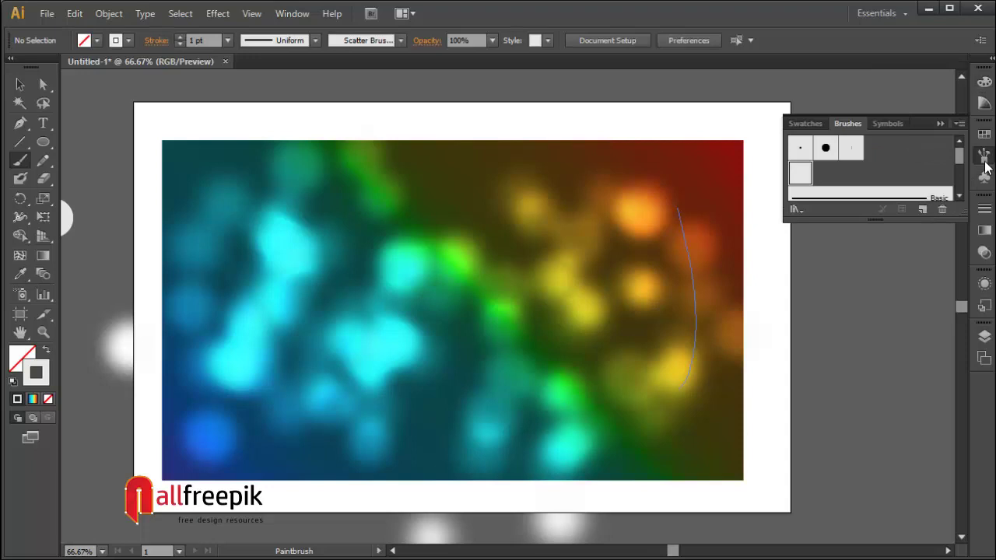
pyautogui.click(984, 252)
pyautogui.click(831, 218)
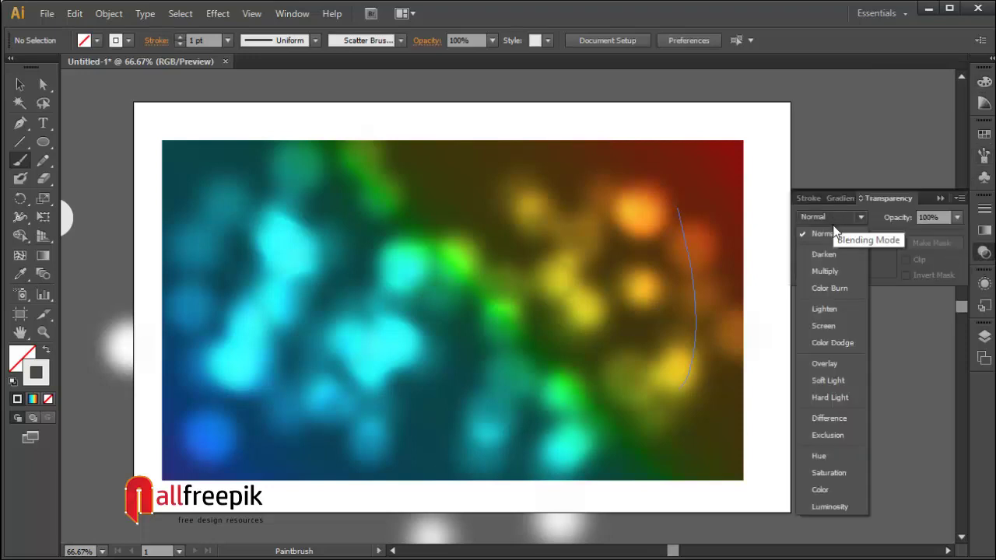
pyautogui.click(817, 363)
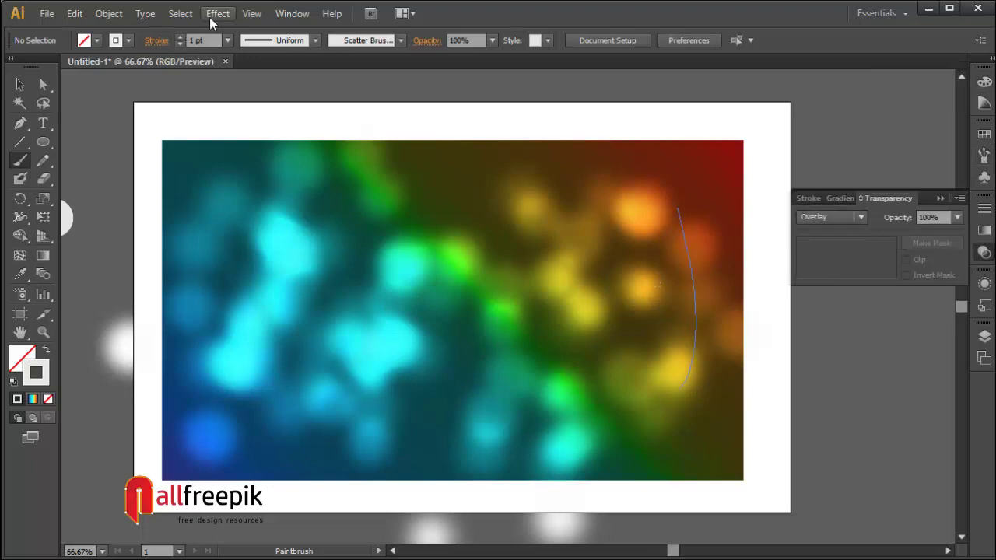
pyautogui.click(217, 13)
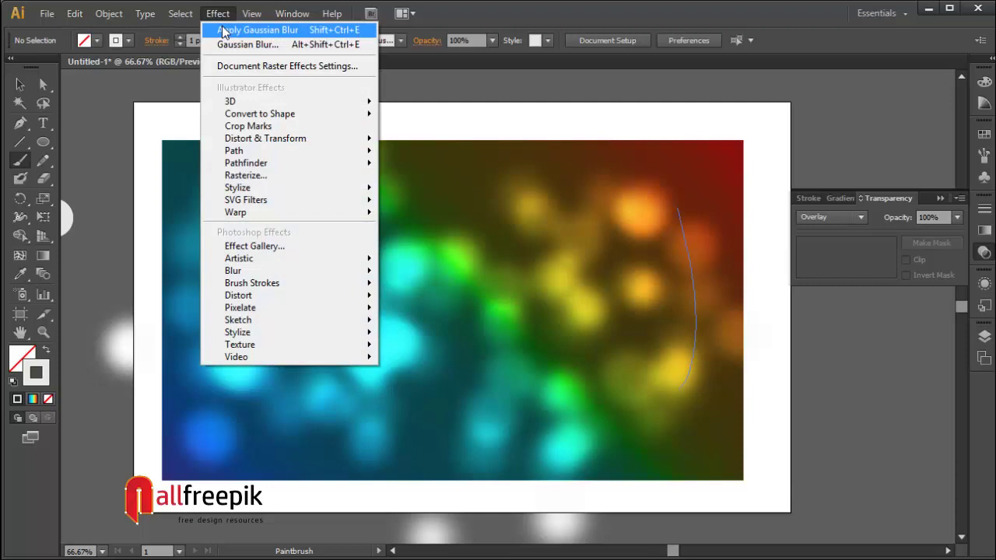
pyautogui.click(223, 31)
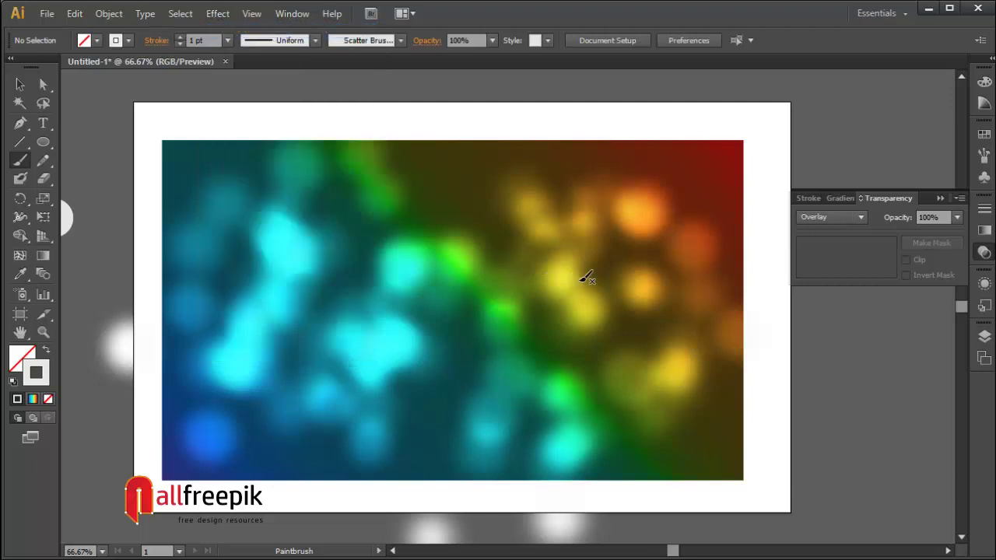
# - Paint 2 pt light-dot strokes on the right, then 1 pt strokes across the gradient
pyautogui.press('ctrl')
pyautogui.moveTo(591, 159)
pyautogui.mouseDown()
pyautogui.moveTo(640, 200)
pyautogui.moveTo(673, 246)
pyautogui.moveTo(692, 231)
pyautogui.moveTo(692, 276)
pyautogui.mouseUp()
pyautogui.moveTo(723, 395)
pyautogui.mouseDown()
pyautogui.moveTo(684, 452)
pyautogui.moveTo(602, 364)
pyautogui.moveTo(566, 278)
pyautogui.moveTo(526, 345)
pyautogui.moveTo(465, 178)
pyautogui.moveTo(456, 227)
pyautogui.moveTo(415, 190)
pyautogui.moveTo(374, 202)
pyautogui.moveTo(352, 292)
pyautogui.moveTo(453, 323)
pyautogui.moveTo(425, 369)
pyautogui.moveTo(401, 353)
pyautogui.moveTo(449, 353)
pyautogui.moveTo(522, 452)
pyautogui.moveTo(371, 430)
pyautogui.moveTo(332, 466)
pyautogui.moveTo(294, 461)
pyautogui.moveTo(308, 323)
pyautogui.moveTo(267, 397)
pyautogui.moveTo(350, 219)
pyautogui.mouseUp()
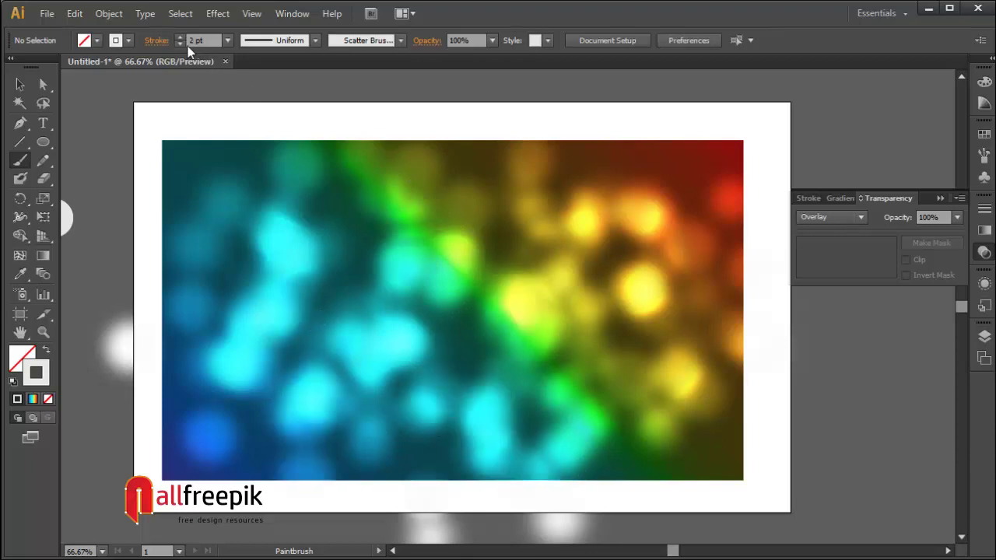
pyautogui.click(179, 44)
pyautogui.moveTo(244, 195); pyautogui.dragTo(223, 231)
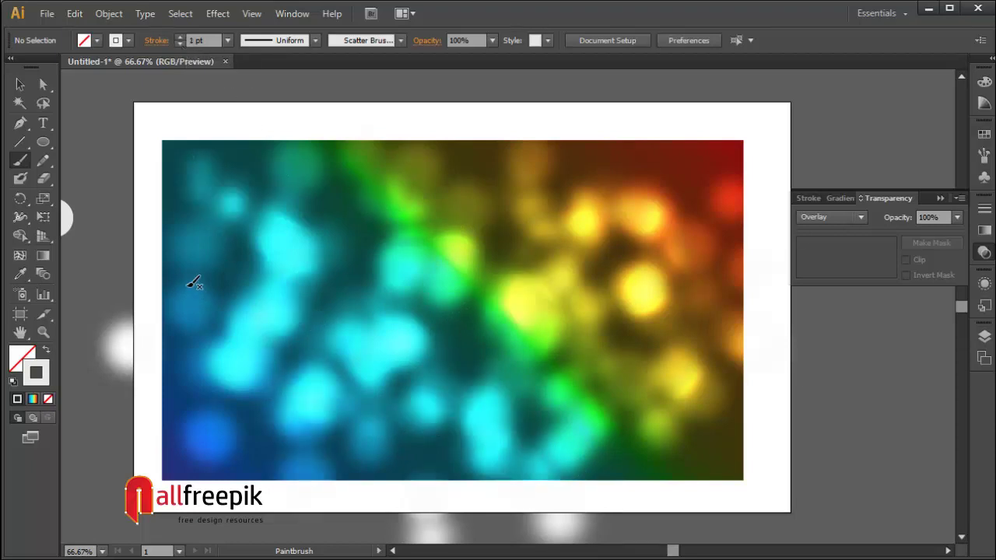
pyautogui.moveTo(193, 286)
pyautogui.mouseDown()
pyautogui.moveTo(194, 374)
pyautogui.moveTo(171, 441)
pyautogui.mouseUp()
pyautogui.moveTo(369, 229)
pyautogui.mouseDown()
pyautogui.moveTo(418, 321)
pyautogui.moveTo(478, 327)
pyautogui.moveTo(505, 342)
pyautogui.mouseUp()
pyautogui.moveTo(600, 366); pyautogui.dragTo(647, 405)
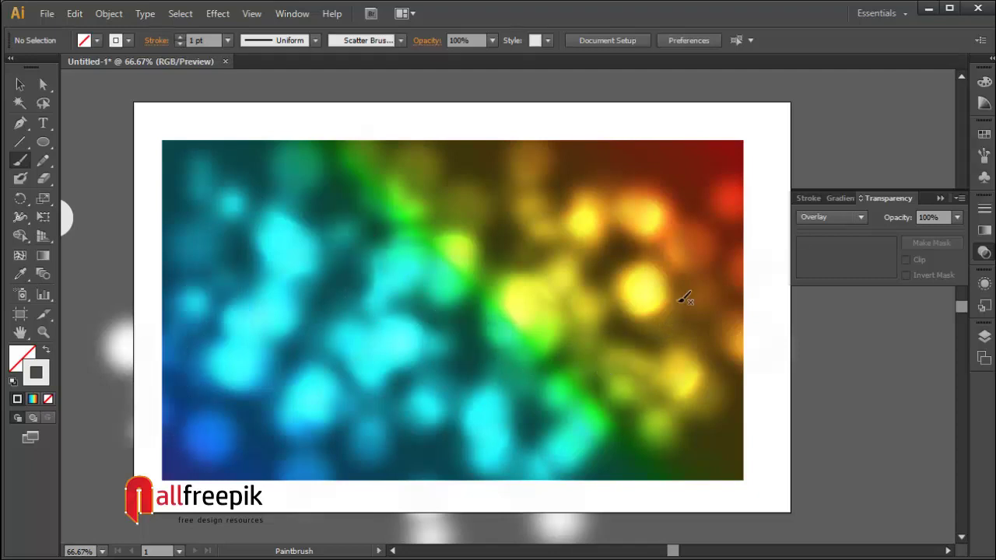
pyautogui.moveTo(692, 195); pyautogui.dragTo(704, 168)
# - In the Appearance panel, set the Gaussian Blur radius for new artwork to 15 px
pyautogui.click(292, 13)
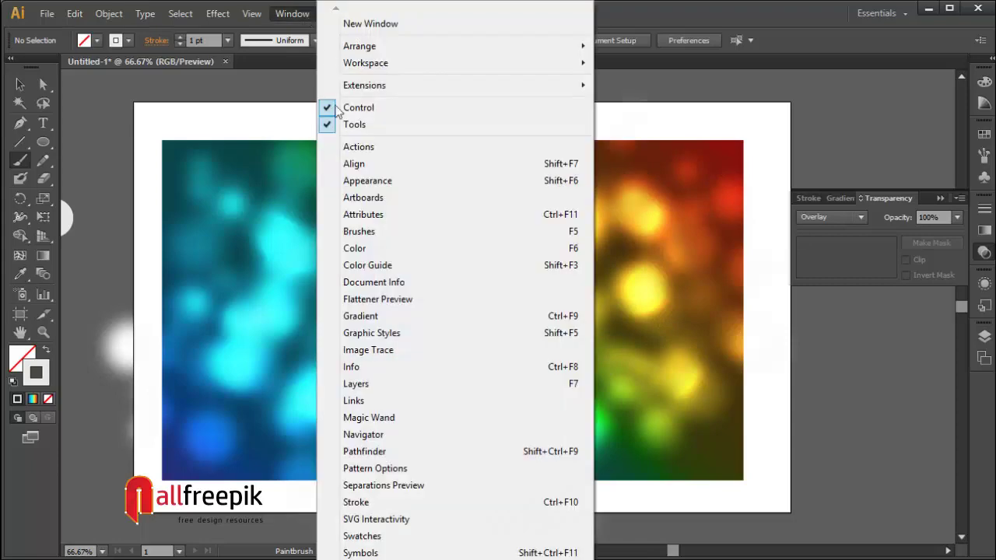
pyautogui.click(362, 181)
pyautogui.click(848, 352)
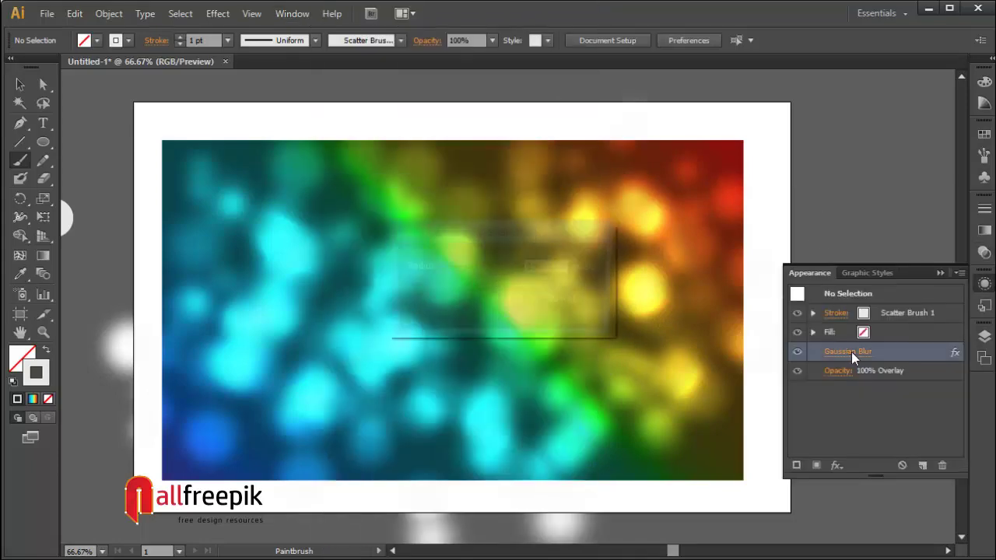
pyautogui.moveTo(484, 266); pyautogui.dragTo(476, 267)
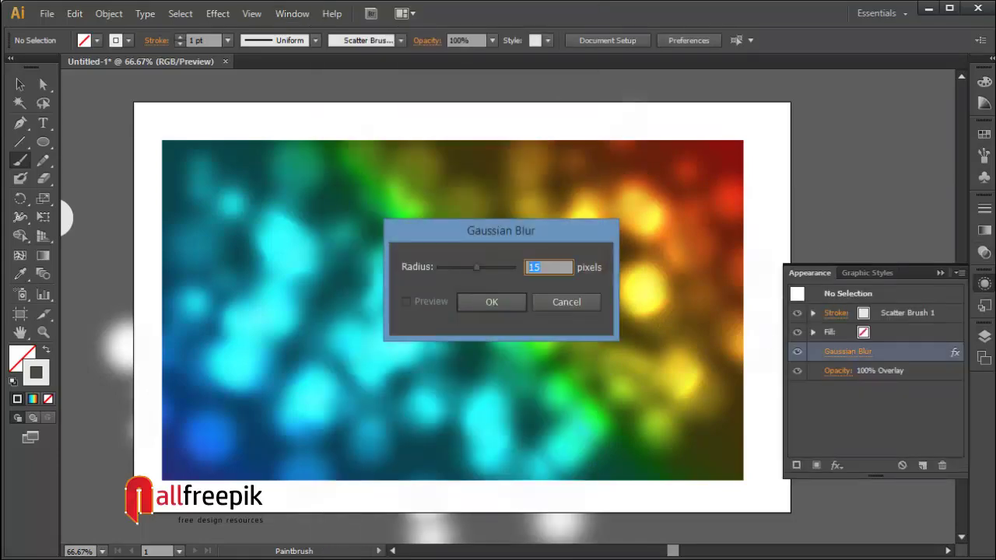
pyautogui.click(490, 302)
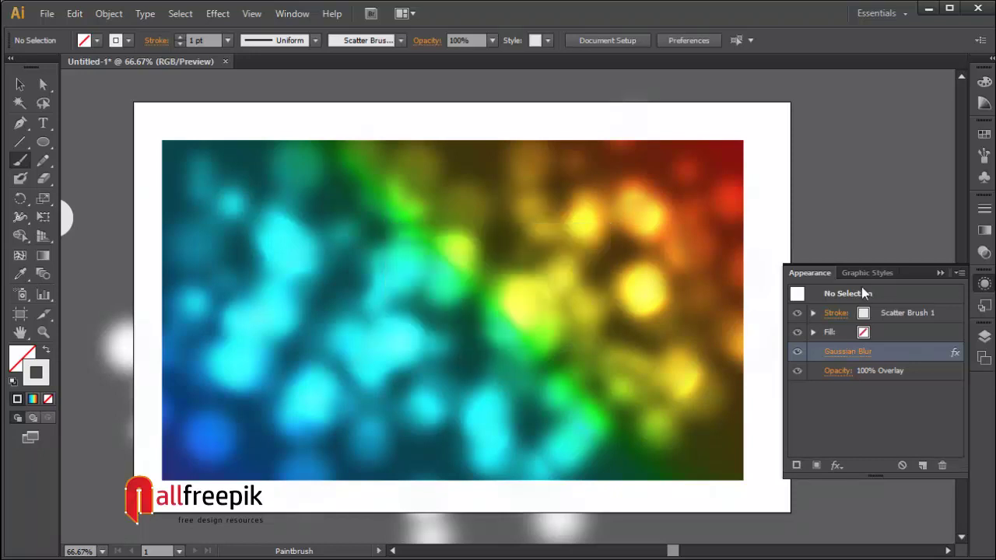
# - Paint light-dot strokes down the right side and across the left side
pyautogui.click(984, 285)
pyautogui.moveTo(735, 183)
pyautogui.mouseDown()
pyautogui.moveTo(727, 285)
pyautogui.moveTo(678, 361)
pyautogui.moveTo(708, 428)
pyautogui.moveTo(575, 291)
pyautogui.moveTo(556, 187)
pyautogui.moveTo(354, 181)
pyautogui.moveTo(294, 291)
pyautogui.mouseUp()
pyautogui.moveTo(187, 341)
pyautogui.mouseDown()
pyautogui.moveTo(212, 173)
pyautogui.moveTo(204, 451)
pyautogui.moveTo(311, 450)
pyautogui.moveTo(400, 419)
pyautogui.moveTo(493, 356)
pyautogui.moveTo(559, 455)
pyautogui.moveTo(709, 470)
pyautogui.mouseUp()
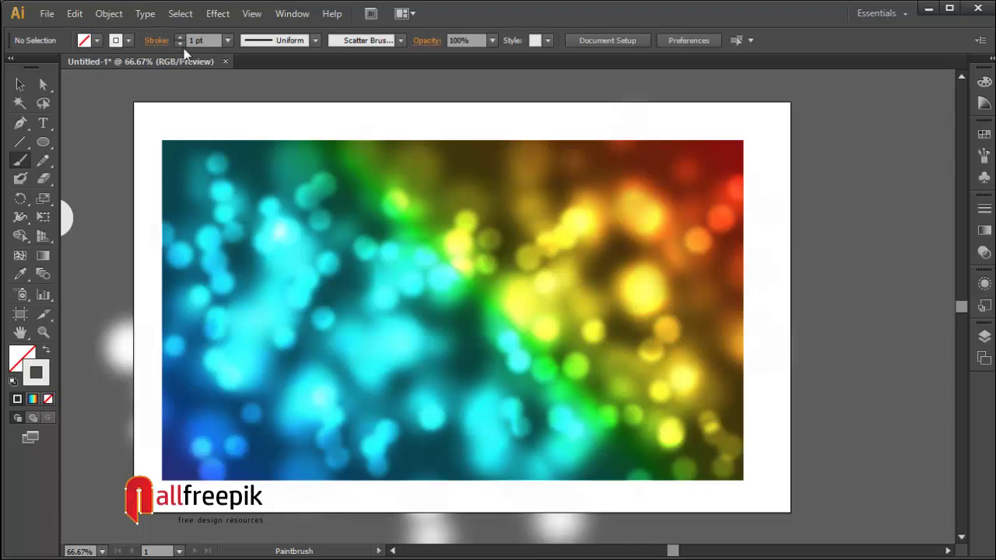
# - At 0.5 pt stroke weight, paint small orange dots across the top
pyautogui.click(204, 40)
pyautogui.write('0.5')
pyautogui.press('Tab')
pyautogui.moveTo(456, 188)
pyautogui.mouseDown()
pyautogui.moveTo(538, 161)
pyautogui.moveTo(525, 191)
pyautogui.moveTo(617, 162)
pyautogui.moveTo(689, 227)
pyautogui.moveTo(677, 247)
pyautogui.moveTo(615, 238)
pyautogui.moveTo(601, 176)
pyautogui.moveTo(511, 159)
pyautogui.moveTo(593, 240)
pyautogui.mouseUp()
pyautogui.moveTo(693, 175); pyautogui.dragTo(471, 249)
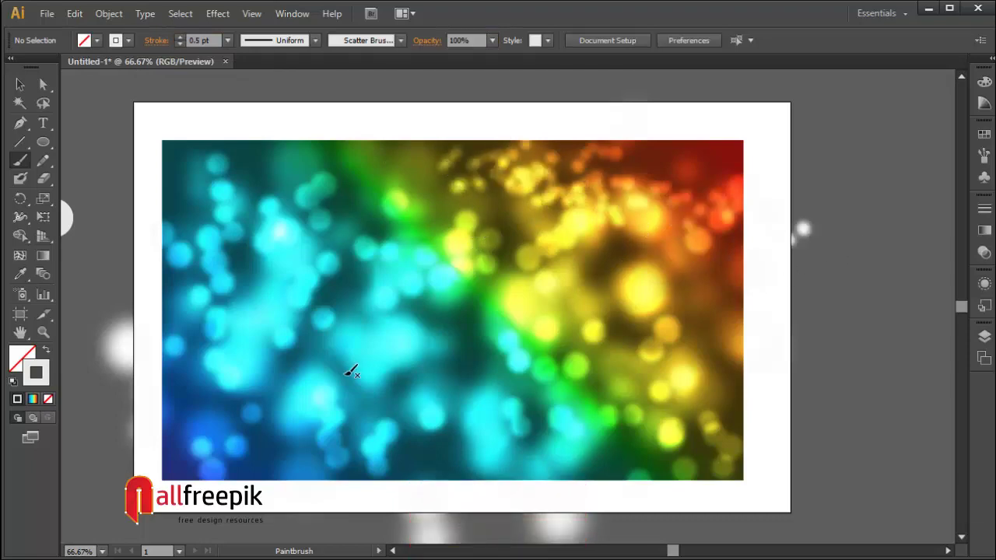
# - At 1 pt stroke weight, paint warm yellow and orange dots on the upper right
pyautogui.click(199, 40)
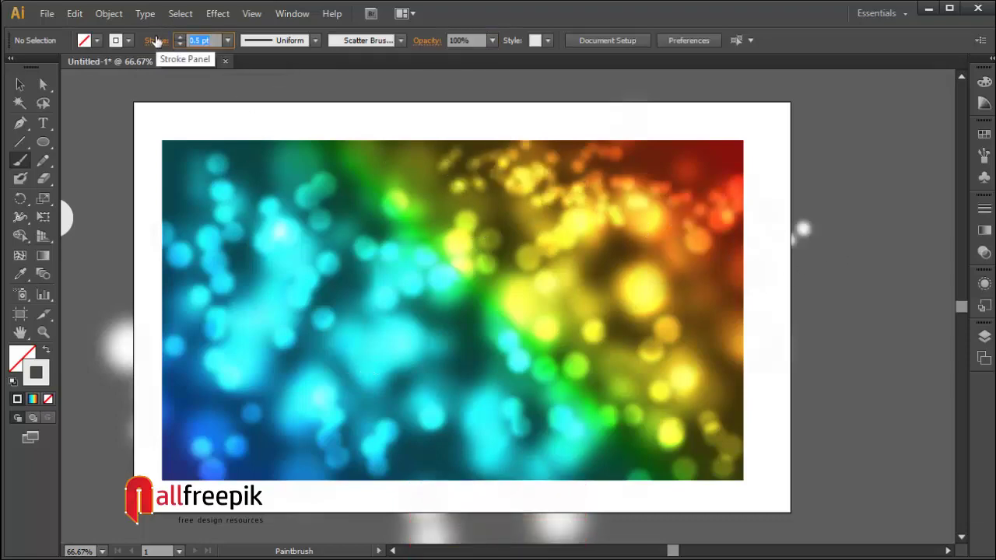
pyautogui.write('1')
pyautogui.press('Tab')
pyautogui.moveTo(645, 305); pyautogui.dragTo(720, 206)
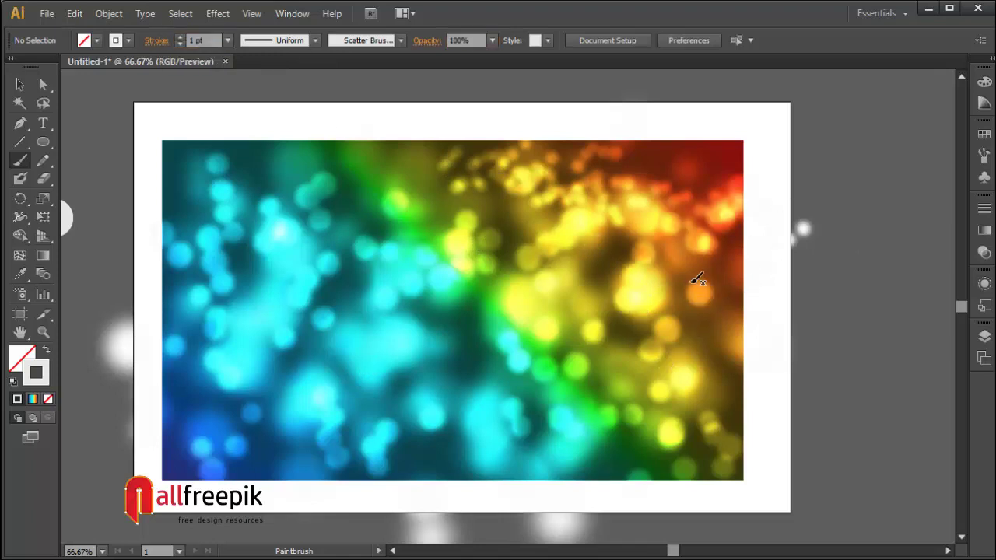
pyautogui.moveTo(698, 273); pyautogui.dragTo(611, 334)
pyautogui.moveTo(645, 254); pyautogui.dragTo(514, 338)
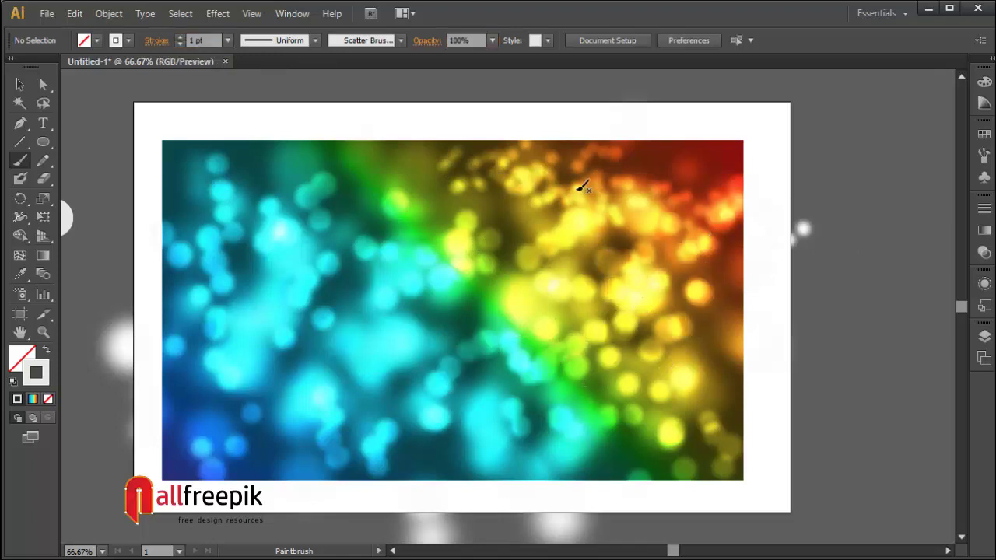
# - Paint cyan dots through the middle, cyan-green across the top, and more across the centre
pyautogui.moveTo(264, 393); pyautogui.dragTo(449, 231)
pyautogui.moveTo(346, 393); pyautogui.dragTo(464, 251)
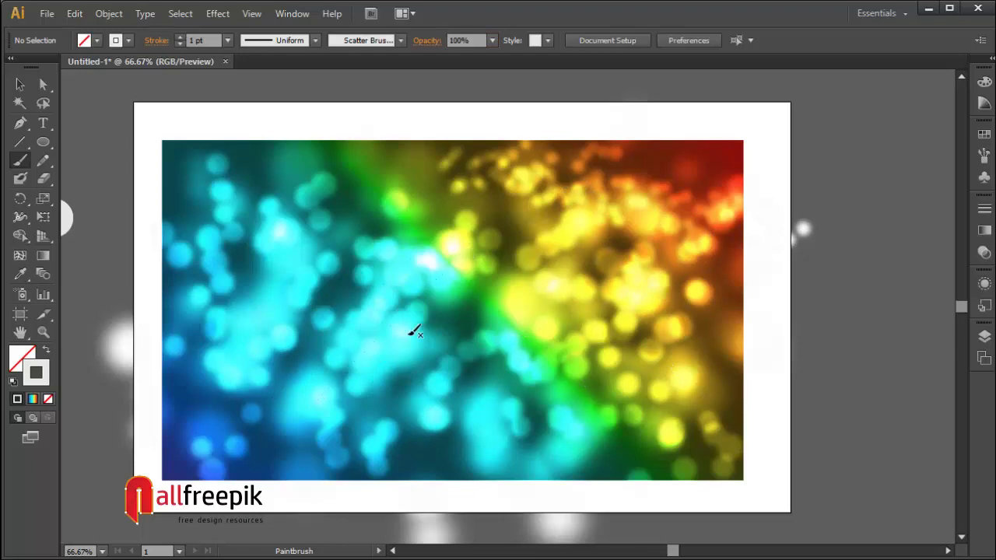
pyautogui.moveTo(296, 385); pyautogui.dragTo(471, 281)
pyautogui.moveTo(155, 187)
pyautogui.mouseDown()
pyautogui.moveTo(577, 185)
pyautogui.moveTo(544, 202)
pyautogui.mouseUp()
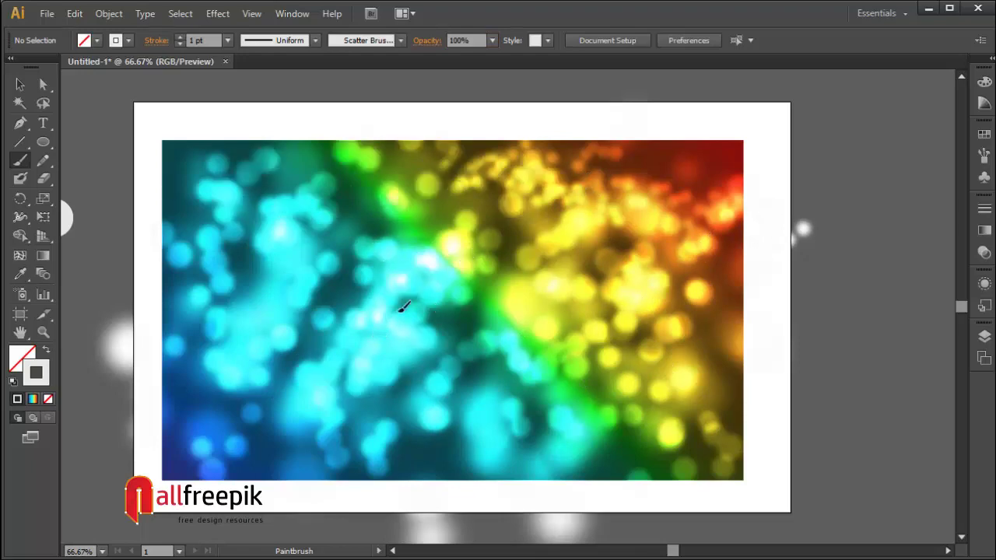
pyautogui.moveTo(493, 242)
pyautogui.mouseDown()
pyautogui.moveTo(414, 299)
pyautogui.moveTo(616, 198)
pyautogui.moveTo(472, 288)
pyautogui.mouseUp()
pyautogui.moveTo(689, 188); pyautogui.dragTo(685, 196)
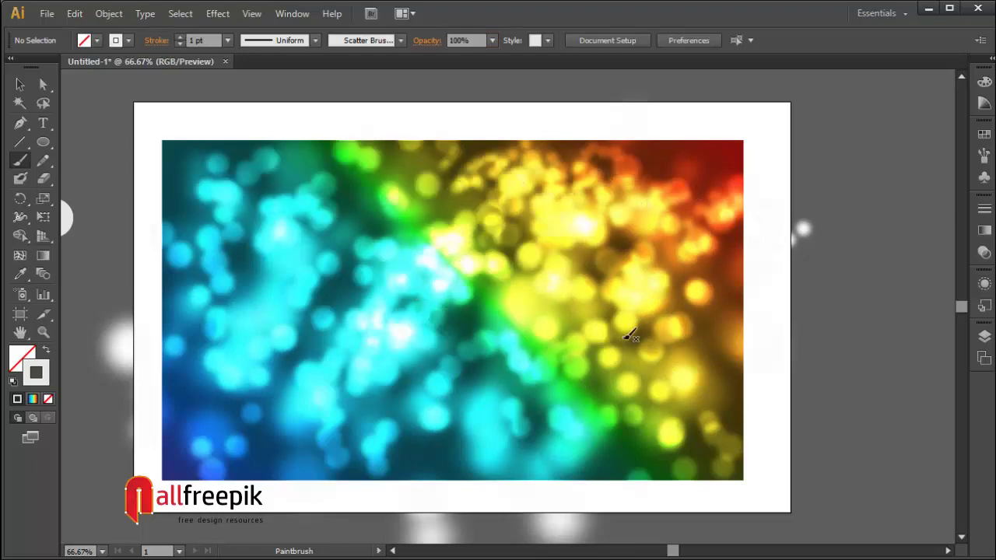
pyautogui.moveTo(513, 418); pyautogui.dragTo(467, 384)
pyautogui.moveTo(682, 296); pyautogui.dragTo(381, 366)
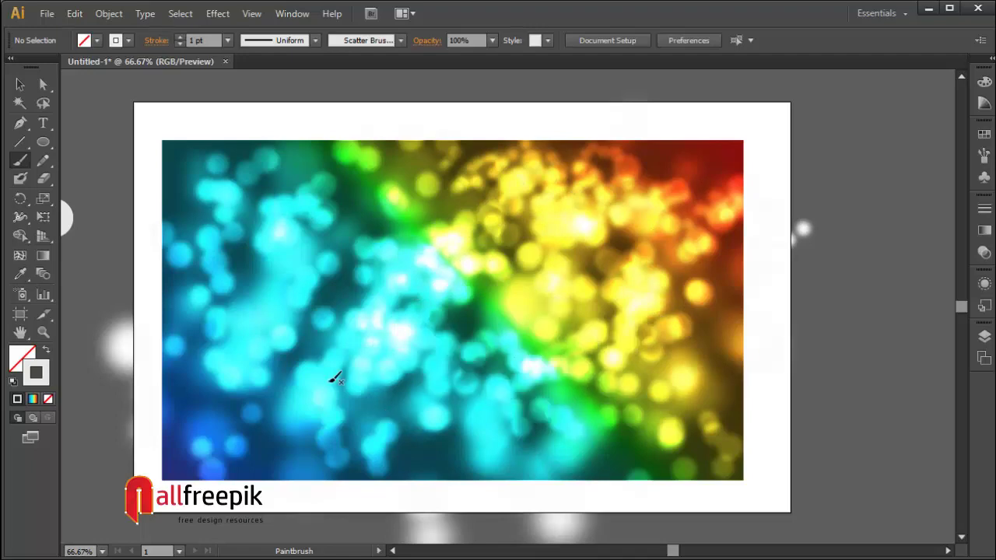
pyautogui.moveTo(607, 268); pyautogui.dragTo(513, 313)
pyautogui.moveTo(300, 311); pyautogui.dragTo(545, 222)
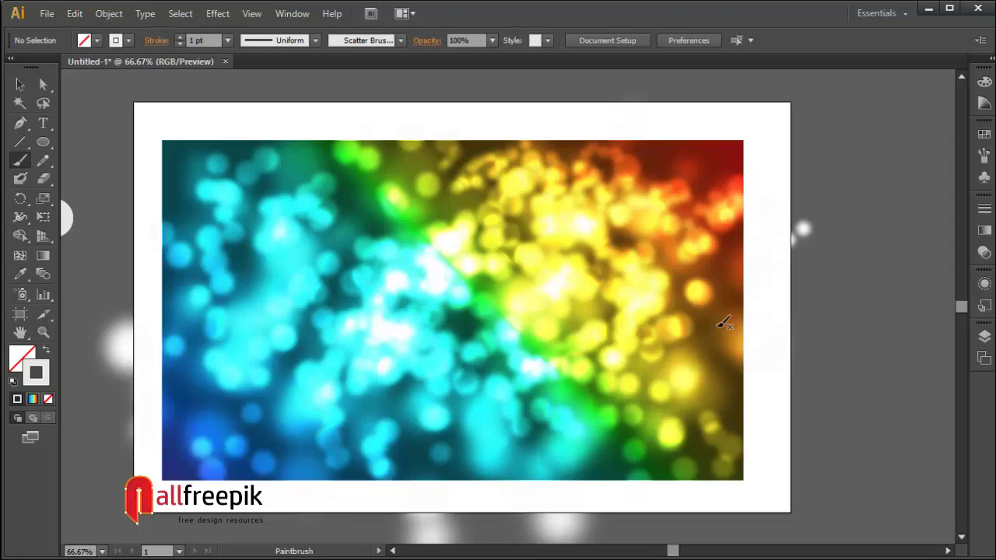
# - Place single dots in the top-right corner, near the top left and top centre
pyautogui.click(695, 165)
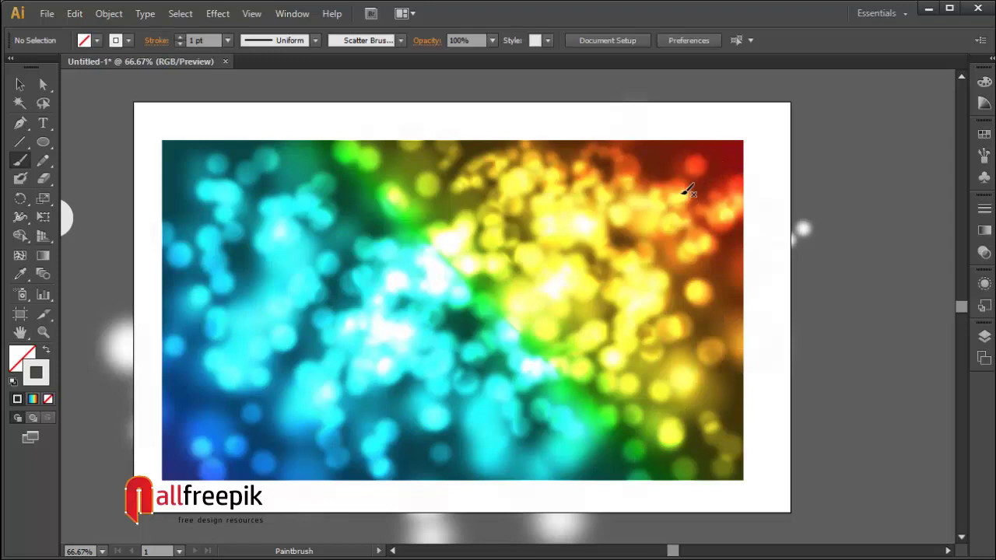
pyautogui.click(711, 166)
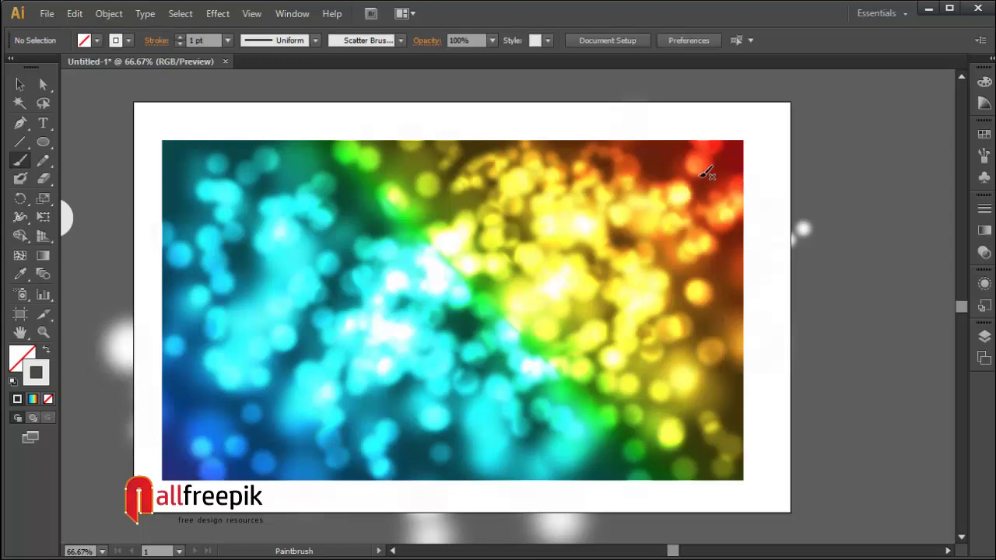
pyautogui.click(706, 173)
pyautogui.click(288, 147)
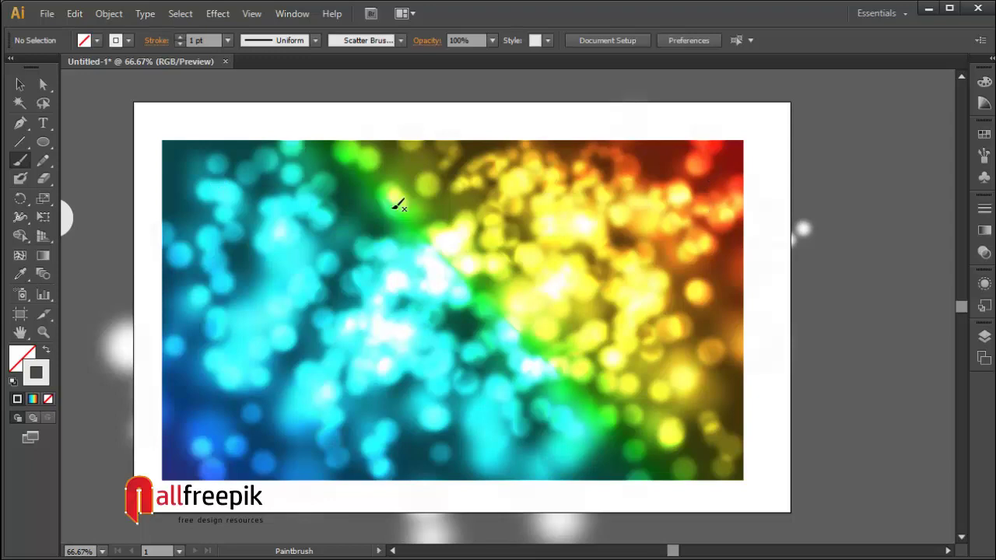
pyautogui.click(407, 195)
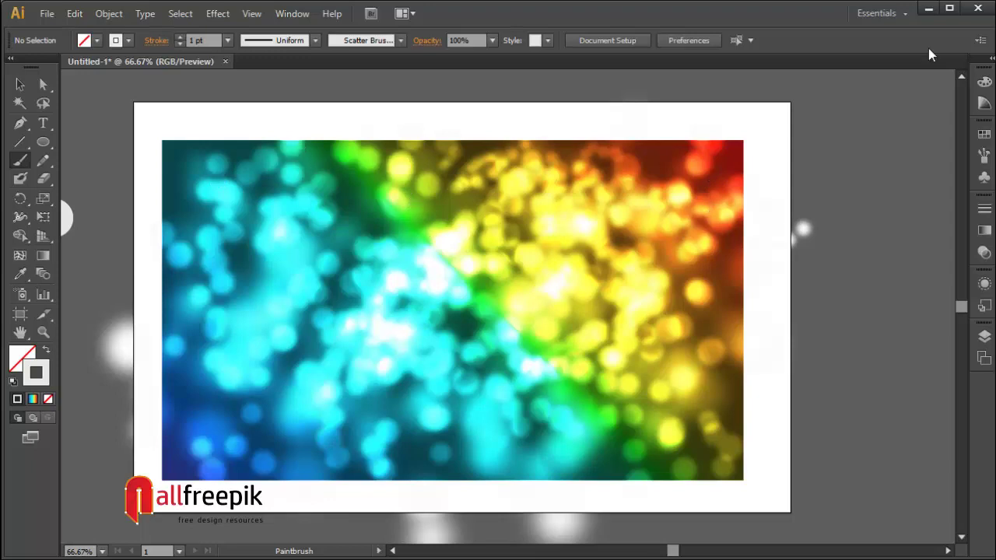